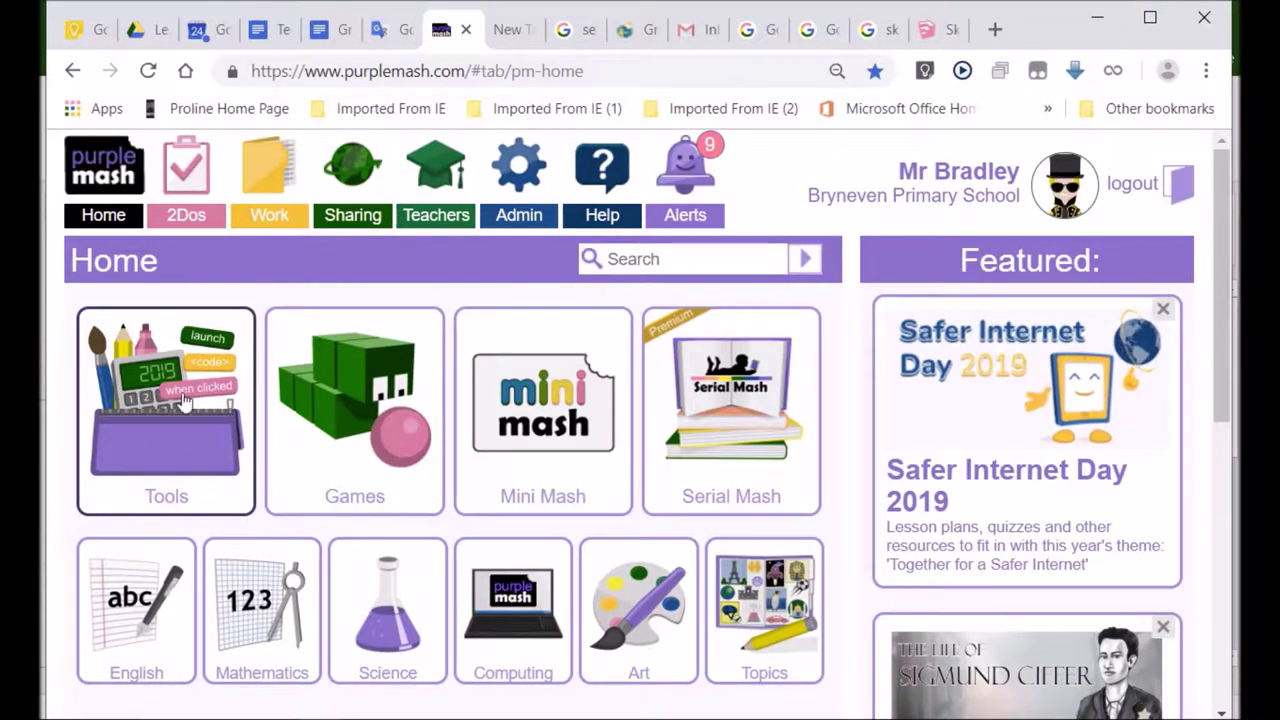
Open the 2DIY3D (HTML5) page from the Purple Mash Tools collection.
left_click(166, 432)
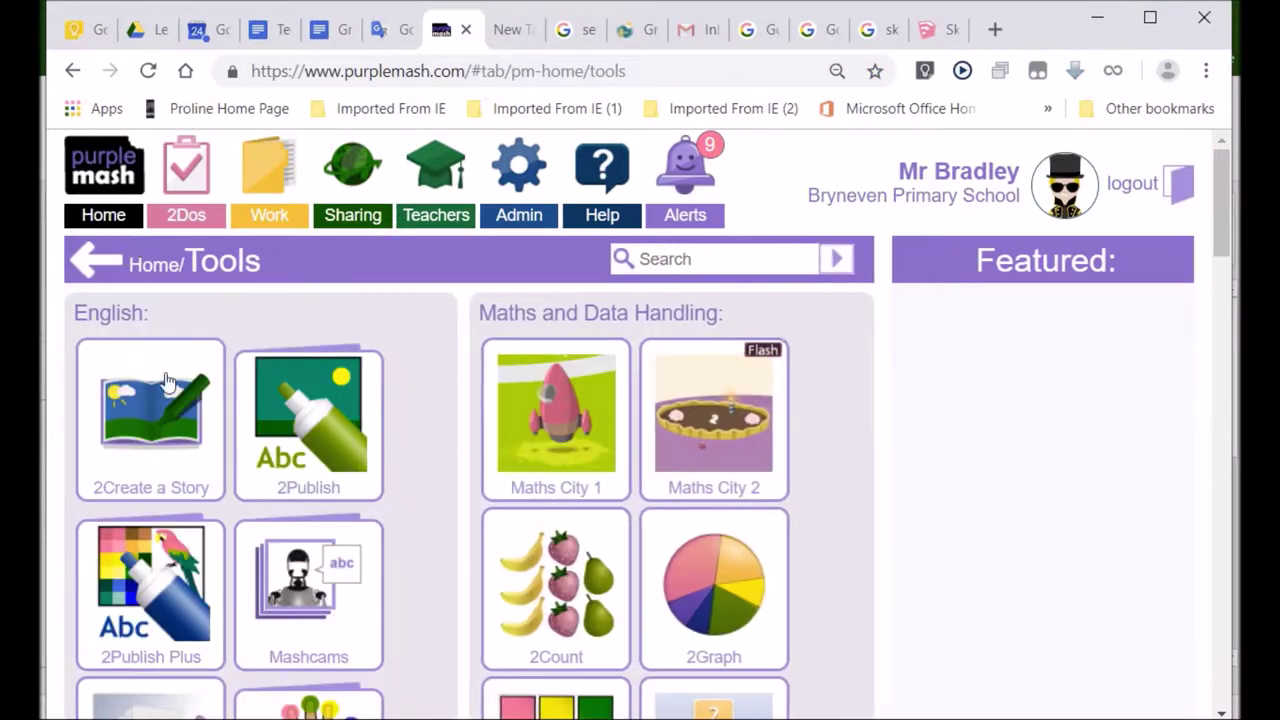
mouse_move(465, 422)
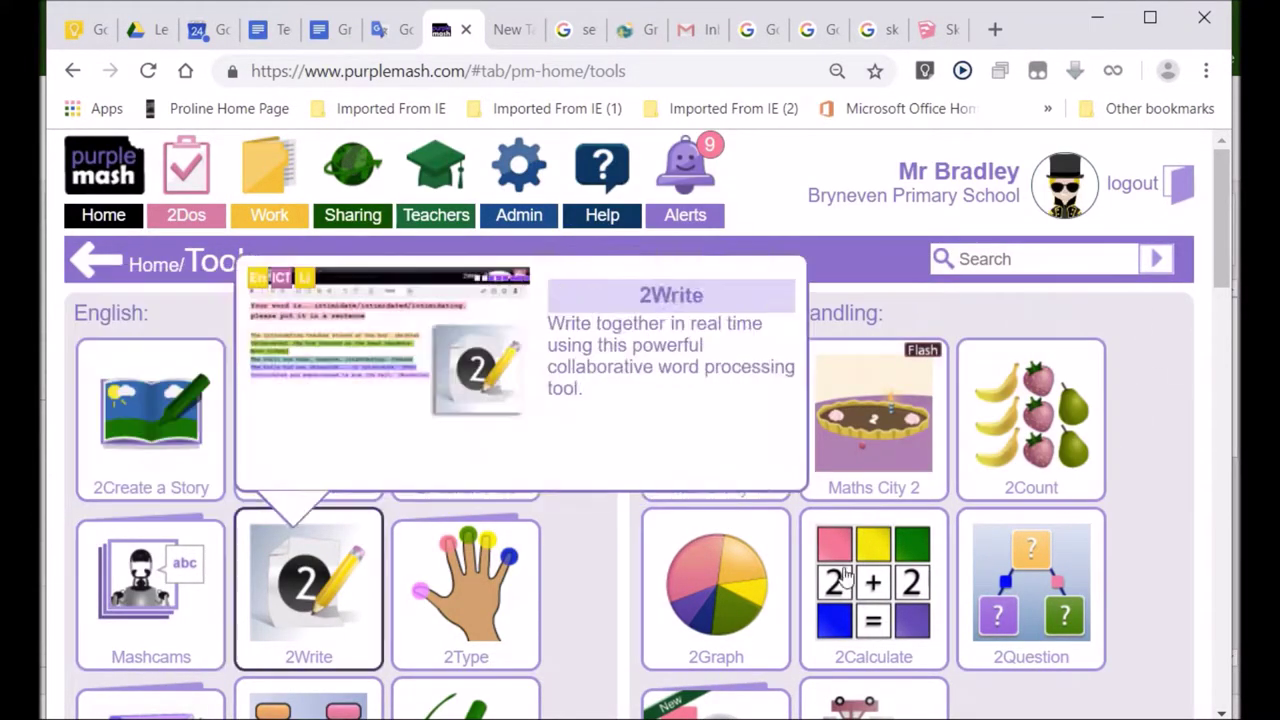
left_click_drag(1226, 252, 1226, 298)
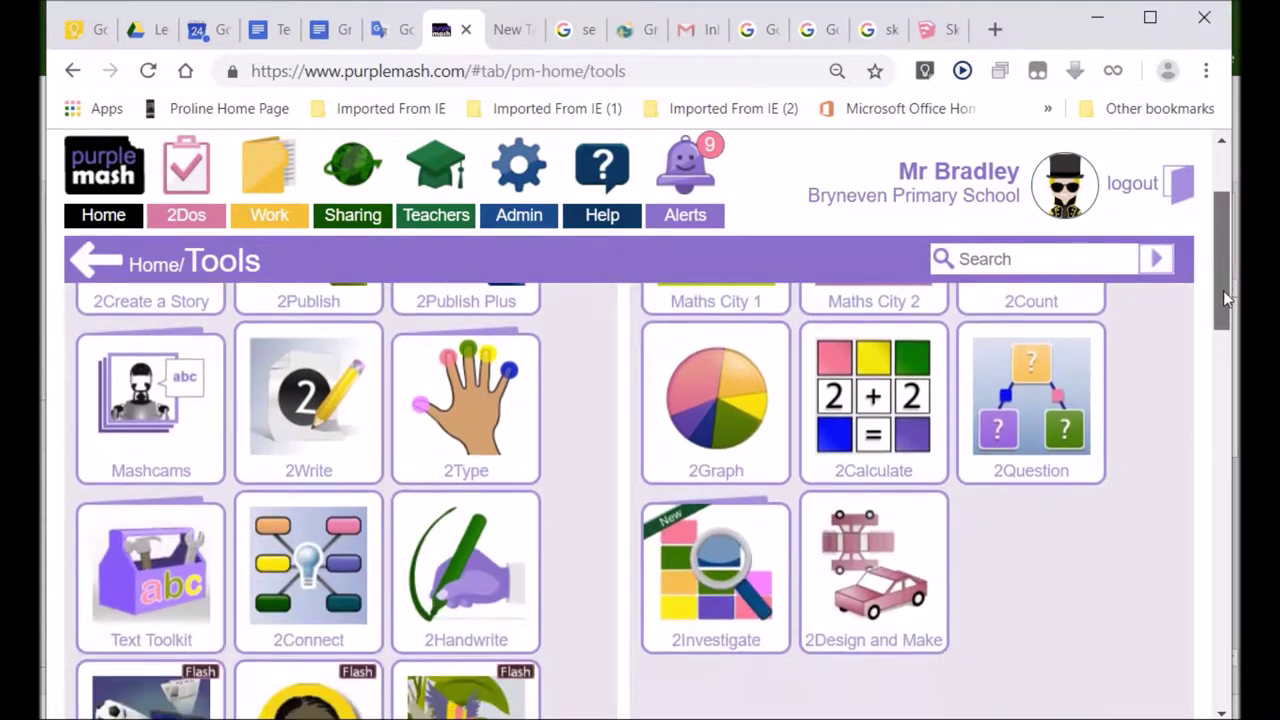
mouse_move(815, 577)
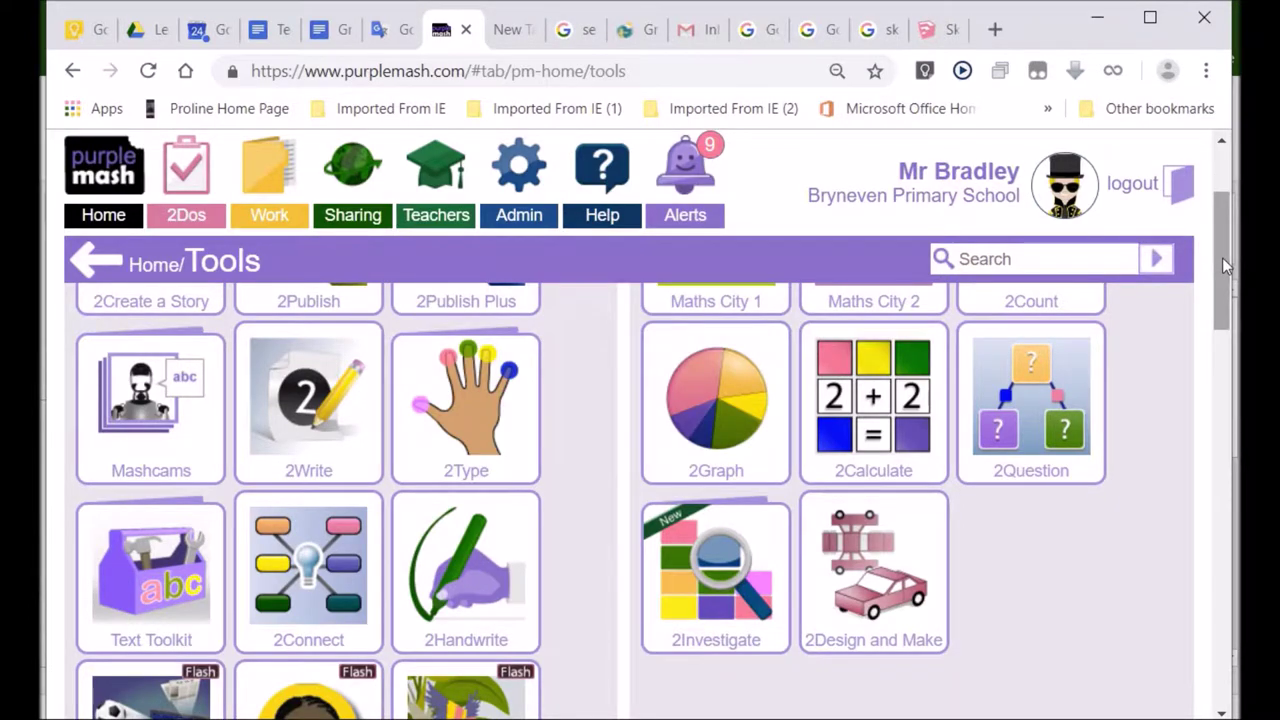
left_click_drag(1222, 257, 1205, 591)
mouse_move(740, 440)
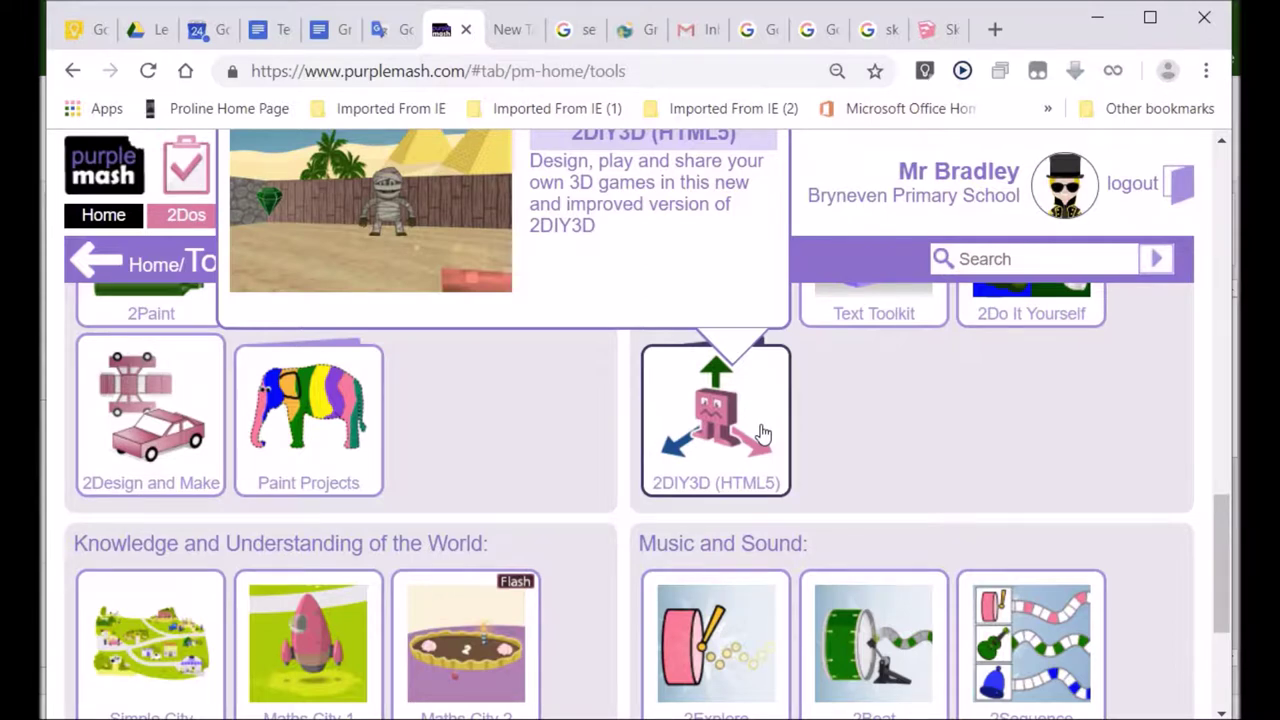
left_click_drag(1218, 524, 1218, 503)
mouse_move(680, 515)
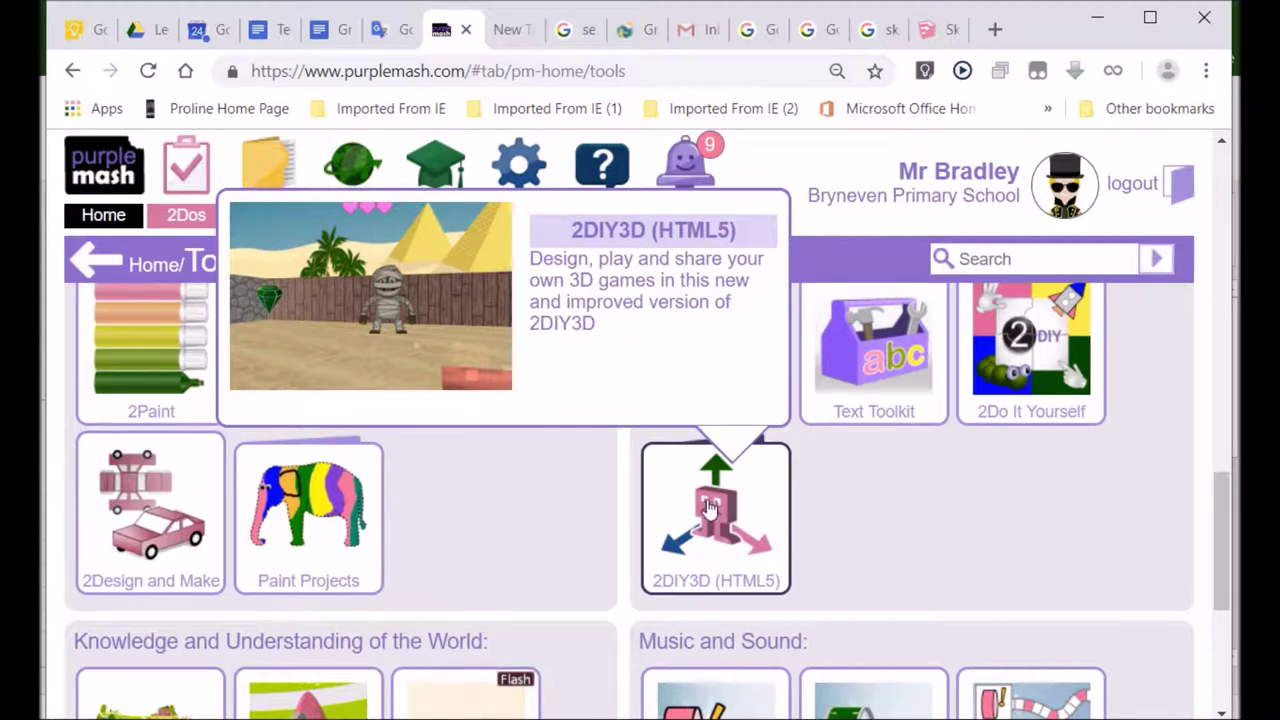
left_click(709, 510)
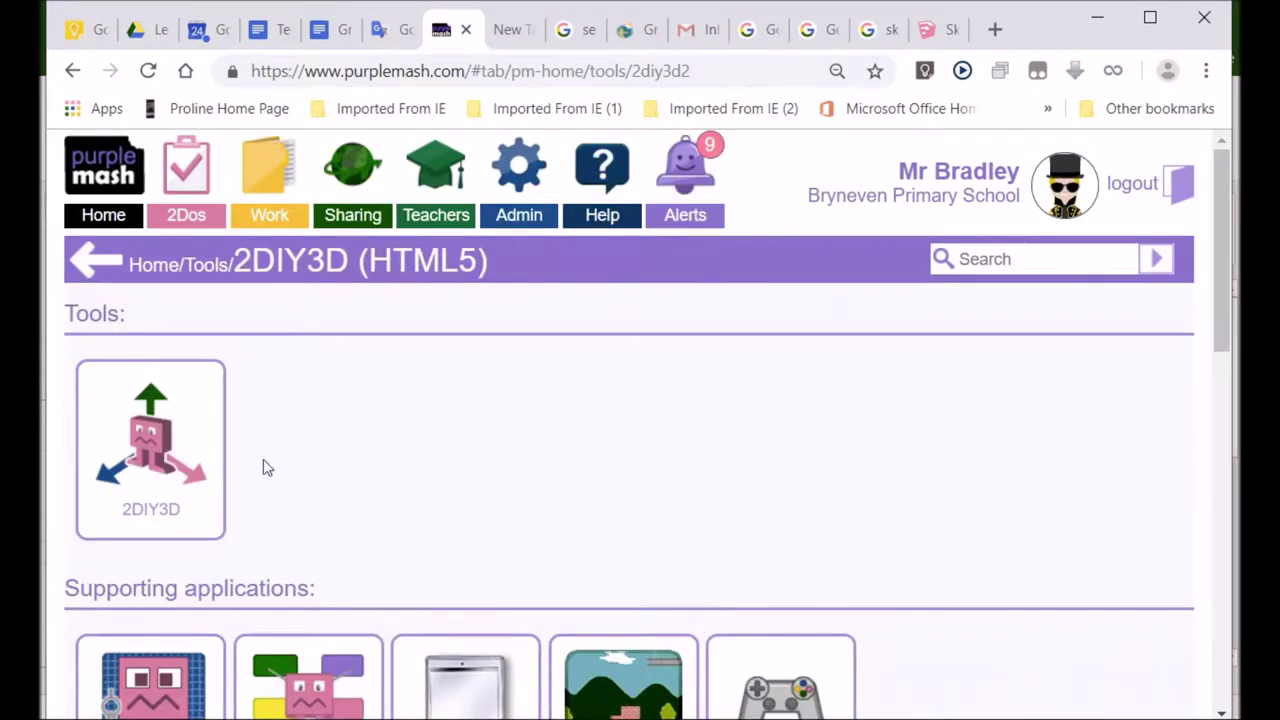
Launch the 2DIY3D app and start a new game of the My Simple Game type.
mouse_move(206, 457)
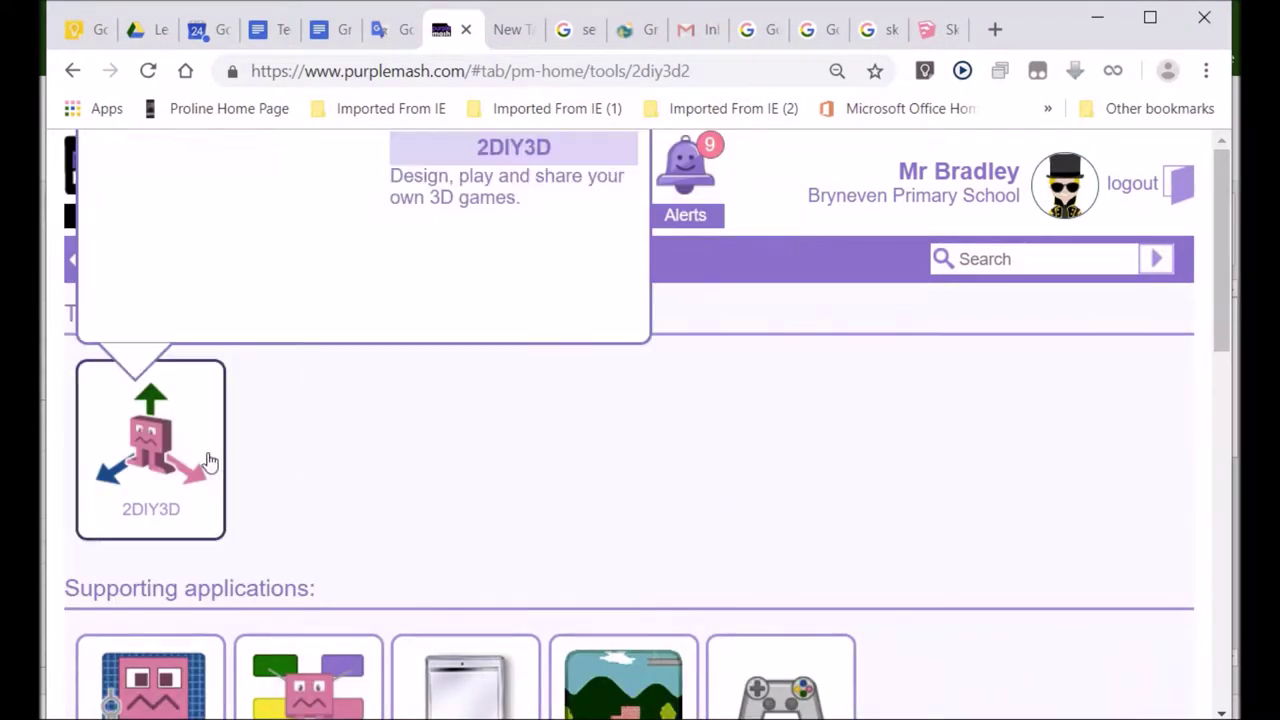
left_click(155, 435)
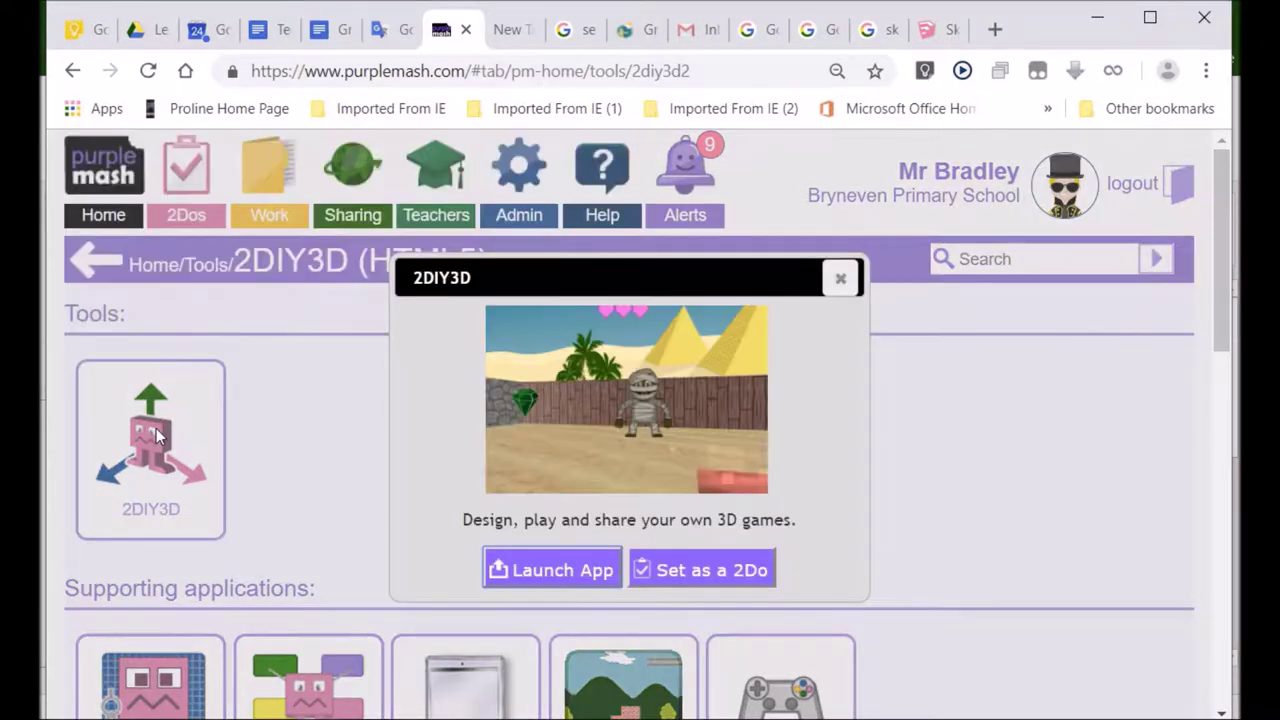
left_click(531, 578)
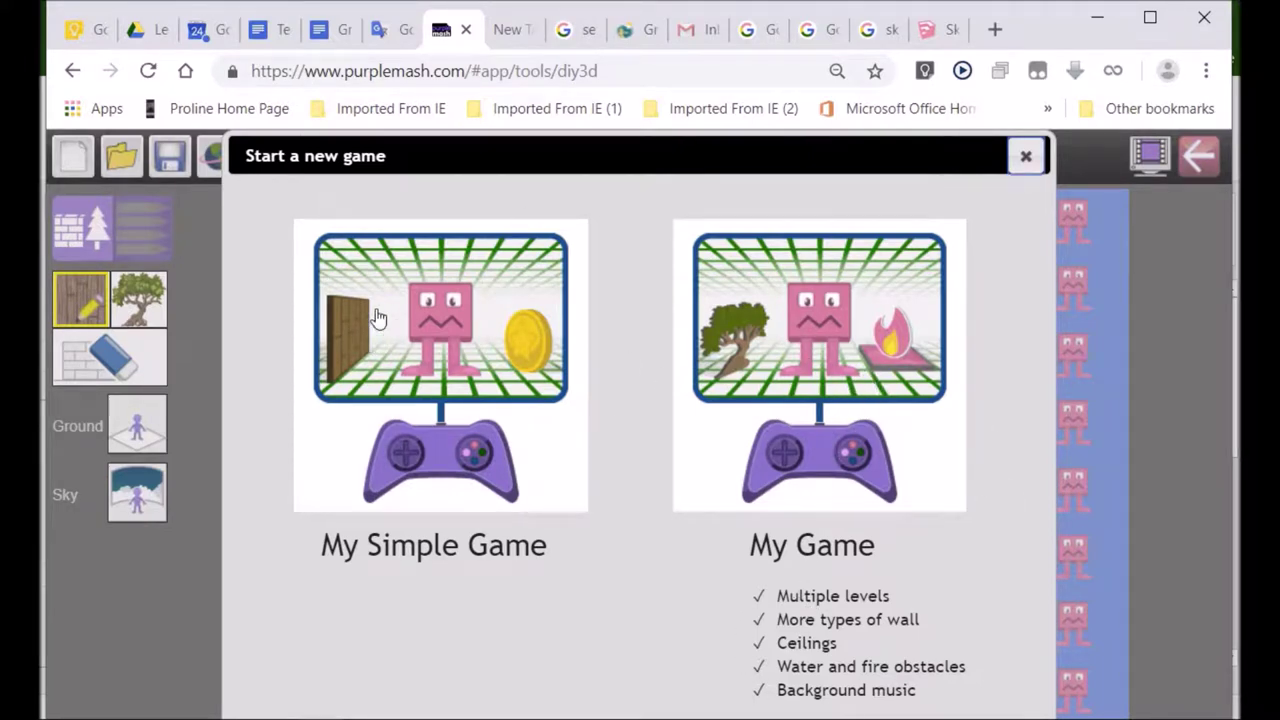
left_click(412, 336)
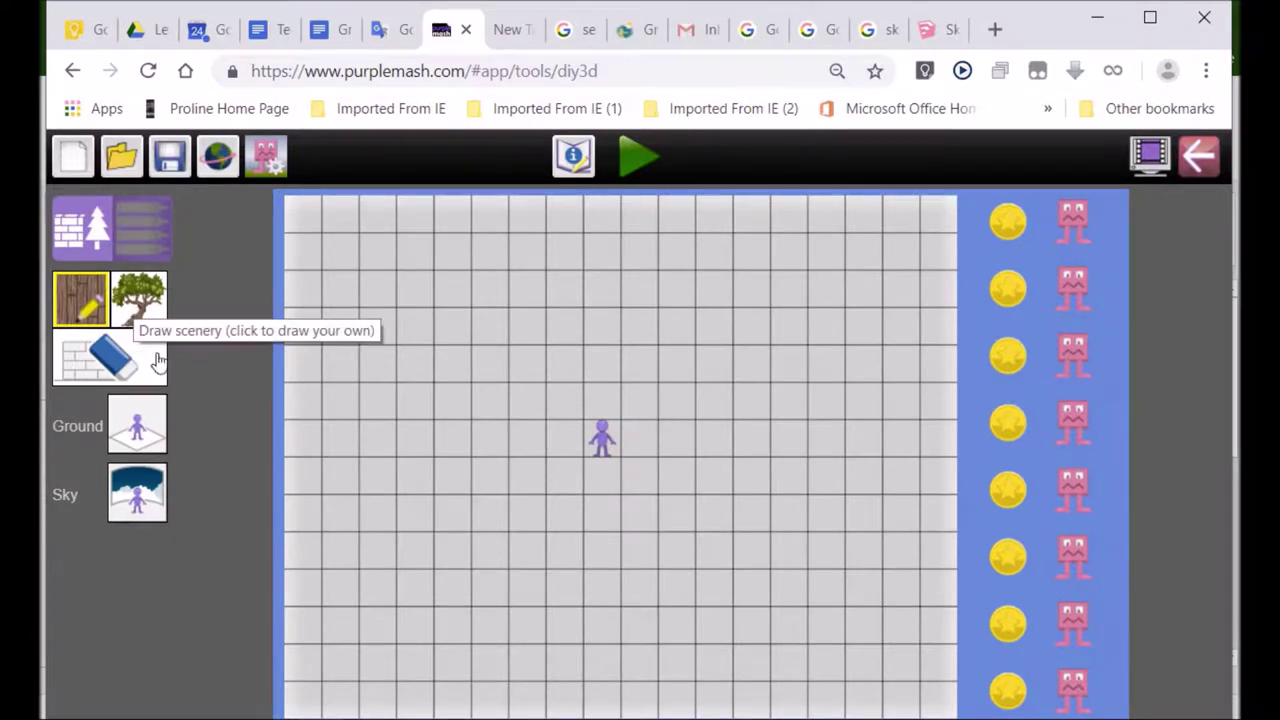
Set the game's ground to the football pitch and move the player to the middle of the pitch's lower touchline.
left_click(137, 426)
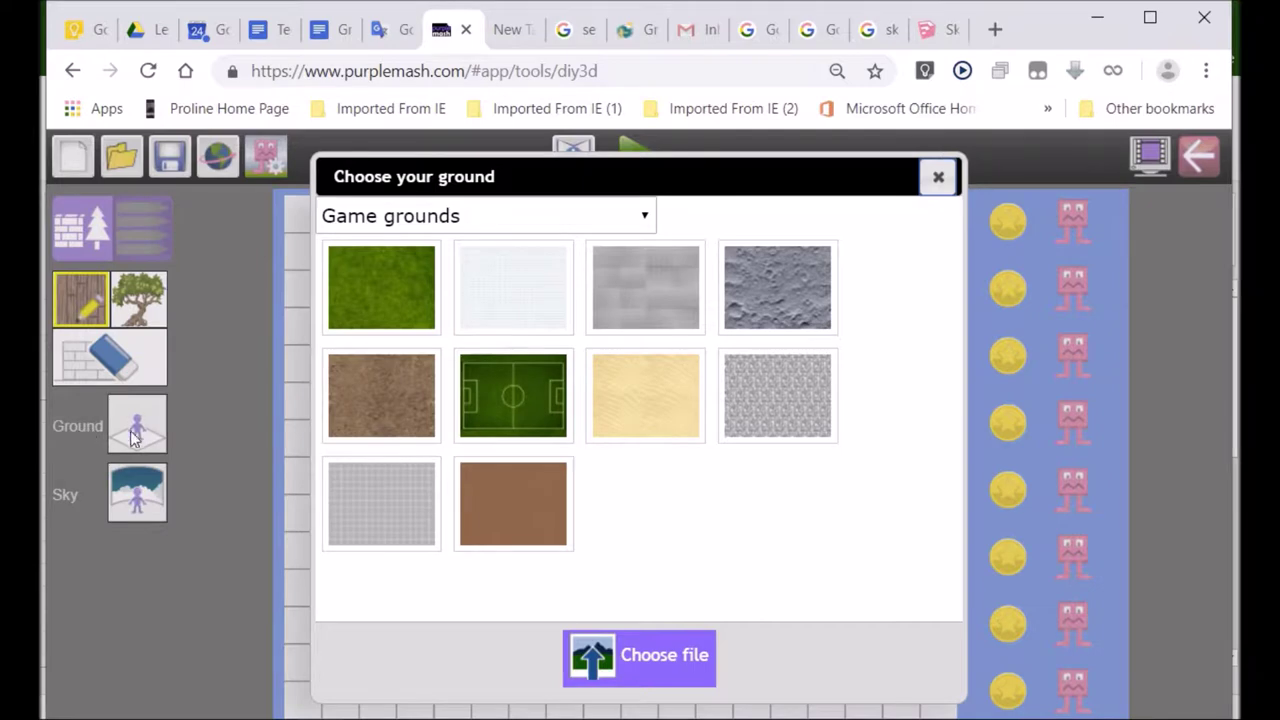
left_click(488, 395)
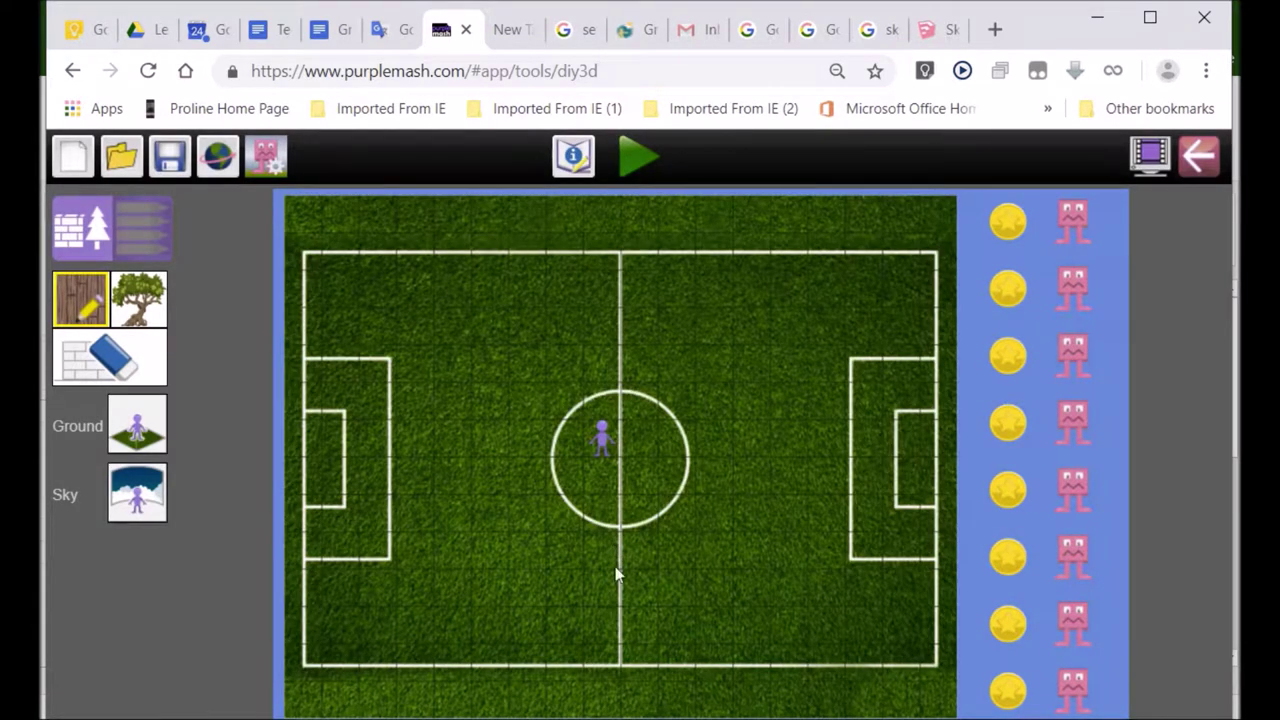
mouse_move(610, 450)
left_mouse_down()
mouse_move(646, 464)
mouse_move(620, 570)
mouse_move(622, 655)
mouse_move(601, 660)
left_mouse_up()
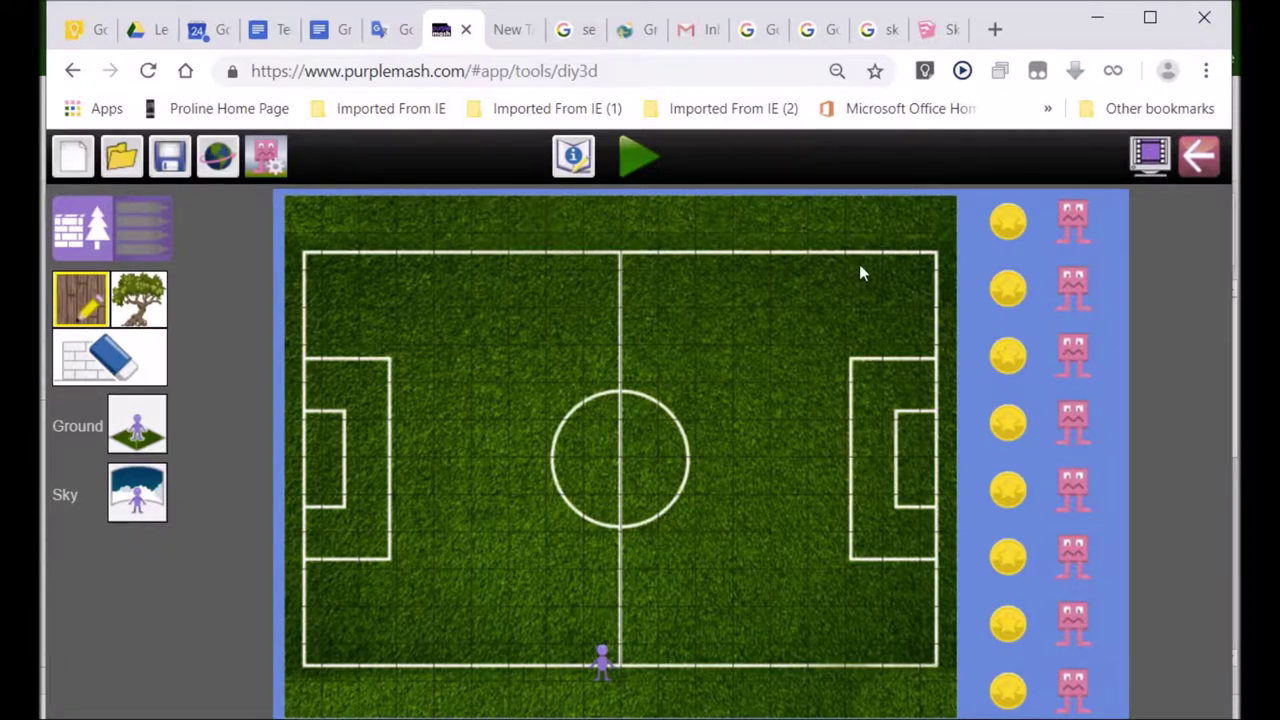
Place three pink enemies along the pitch's lower touchline, one to the right of the player and two side by side to the left.
left_click_drag(1076, 222, 740, 660)
left_click_drag(1076, 293, 462, 672)
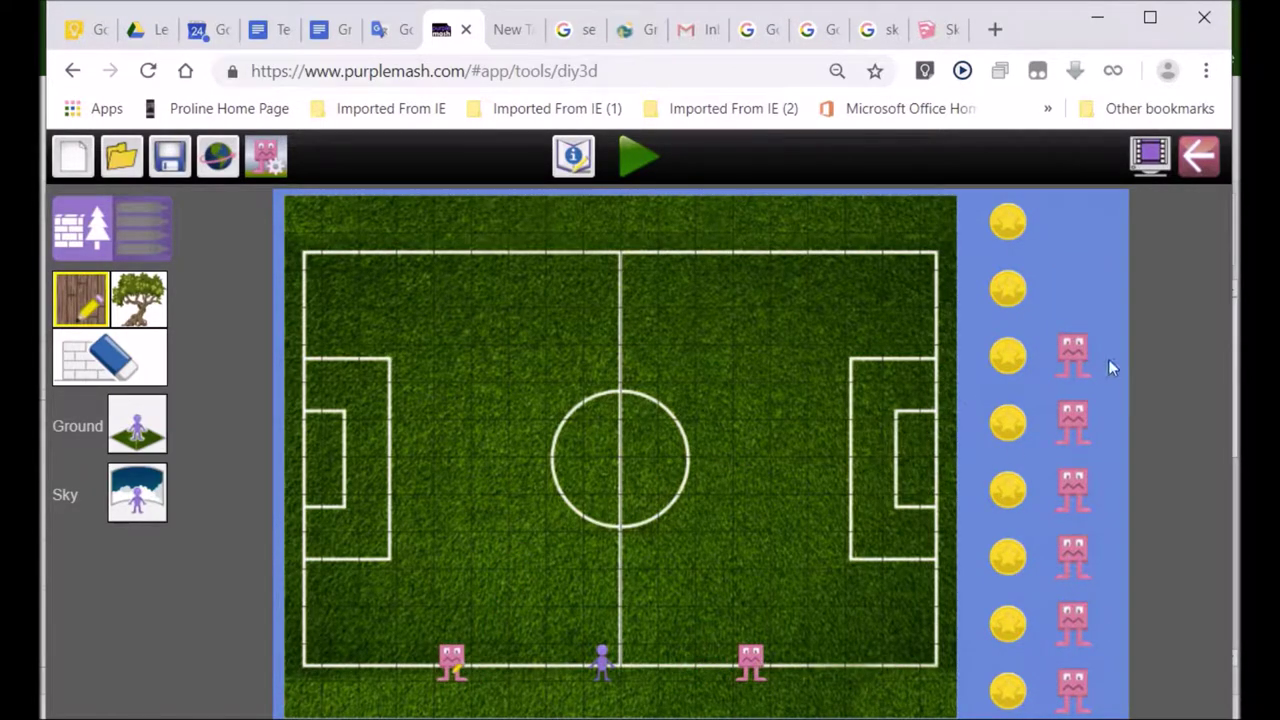
left_click_drag(1083, 360, 490, 668)
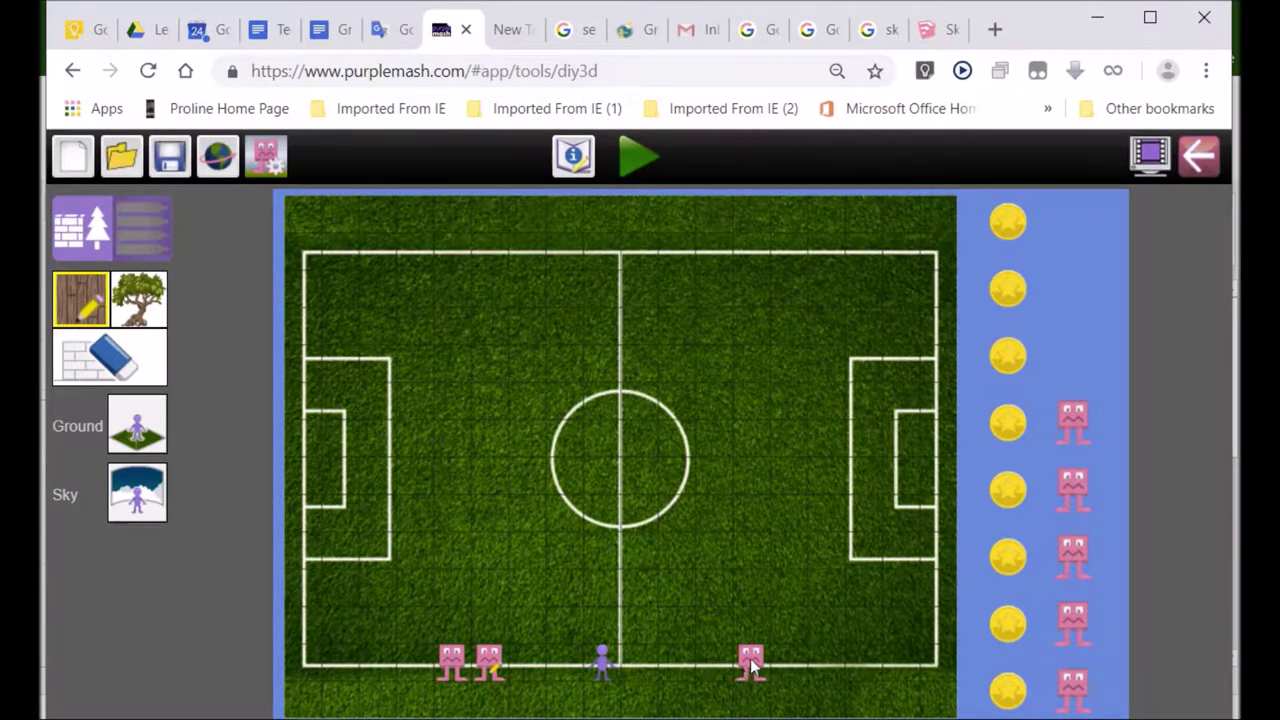
Set the movement of the enemy to the right of the player to "Hunt the player!".
double_click(750, 662)
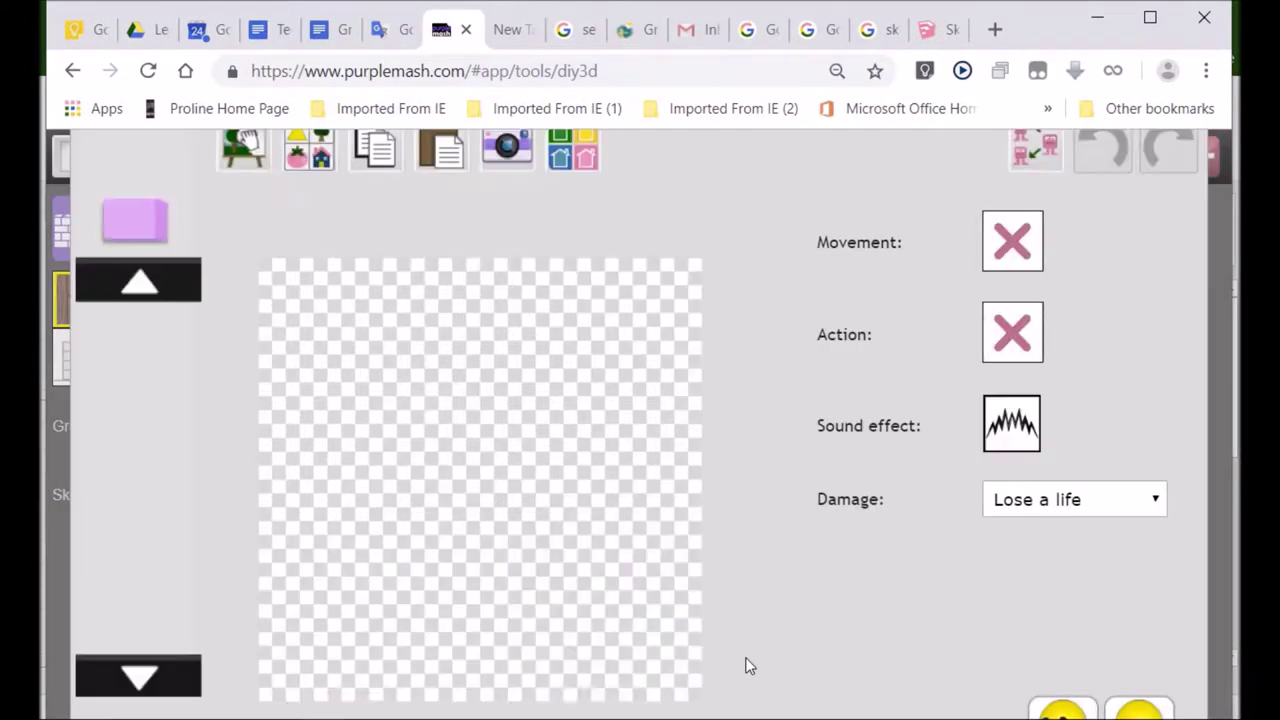
left_click(1013, 241)
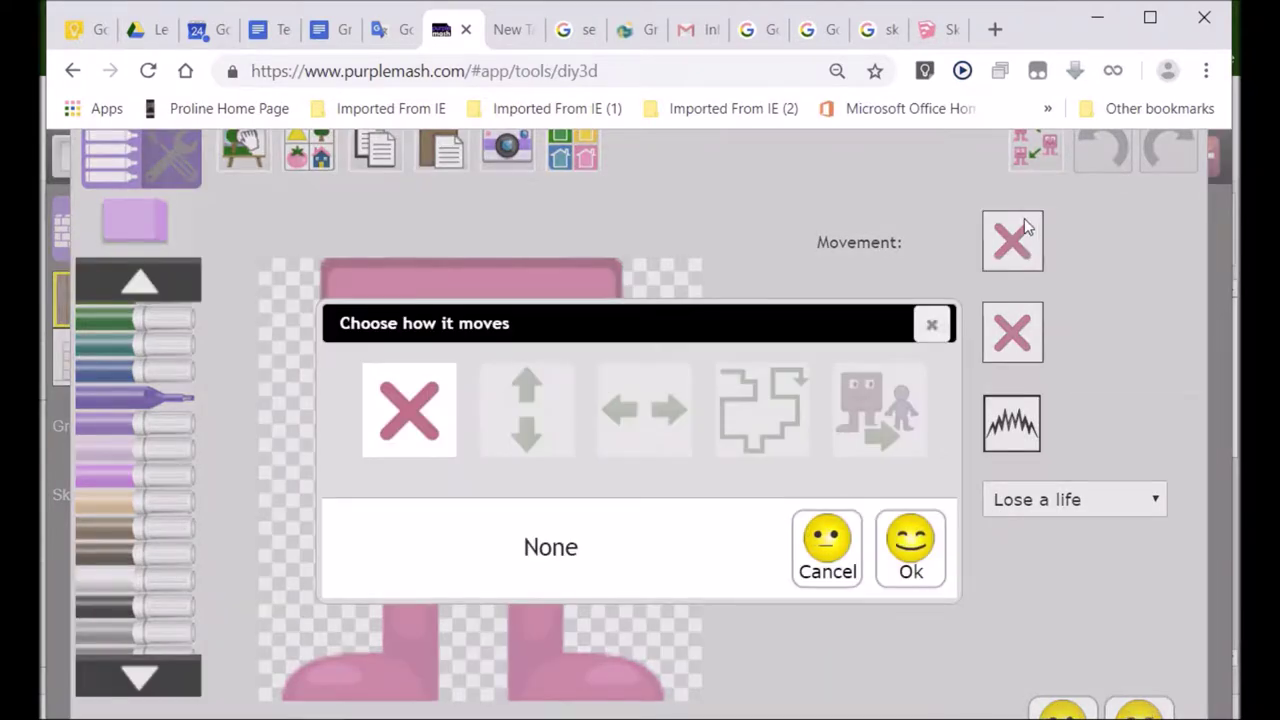
left_click(897, 414)
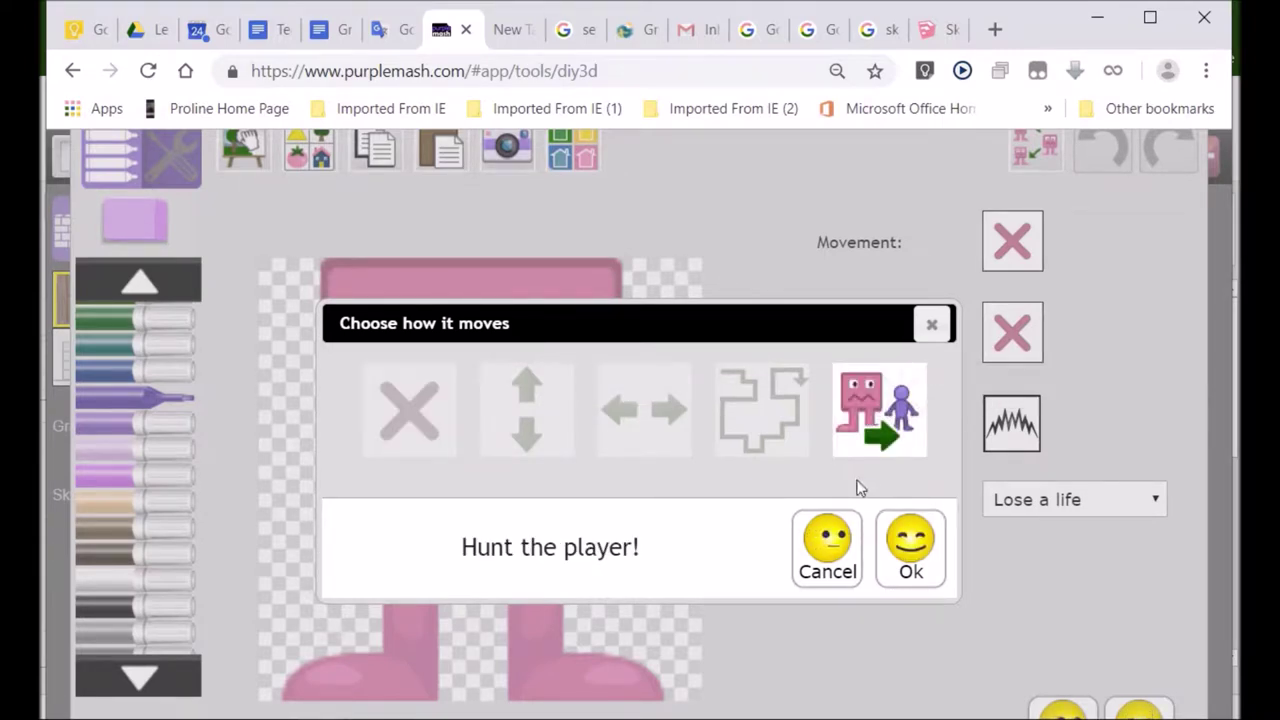
left_click(910, 545)
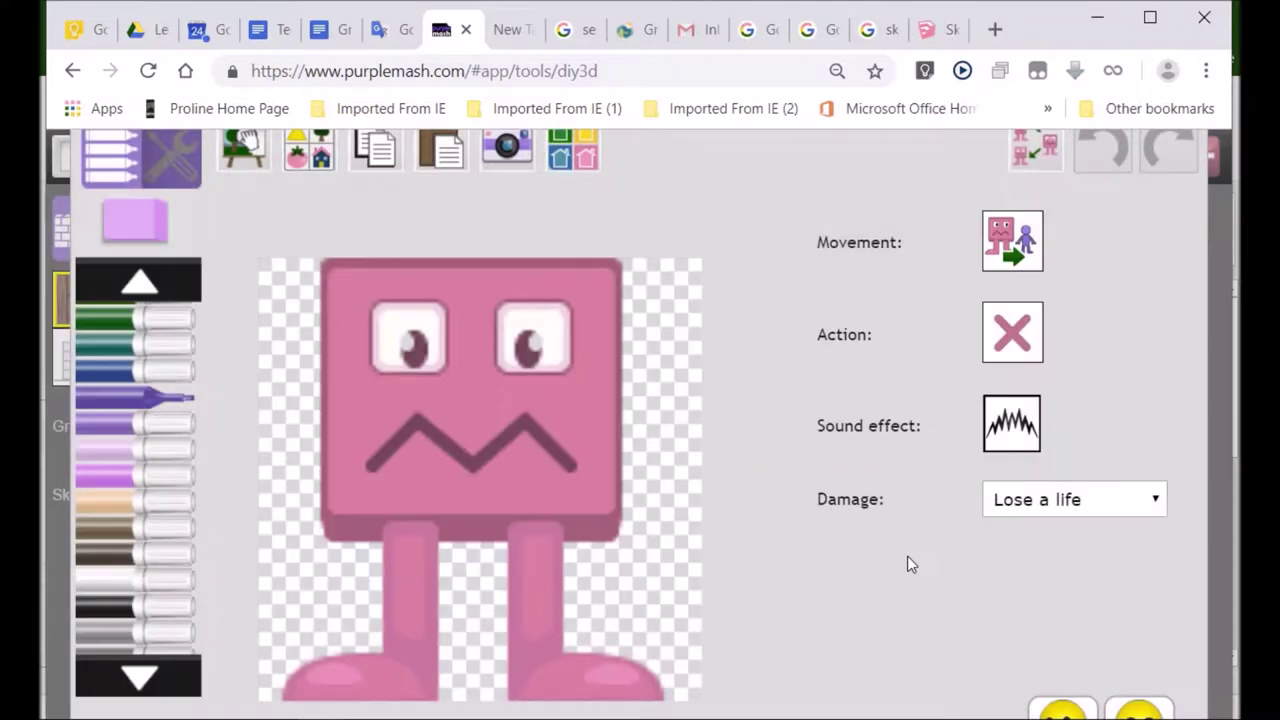
left_click(1140, 710)
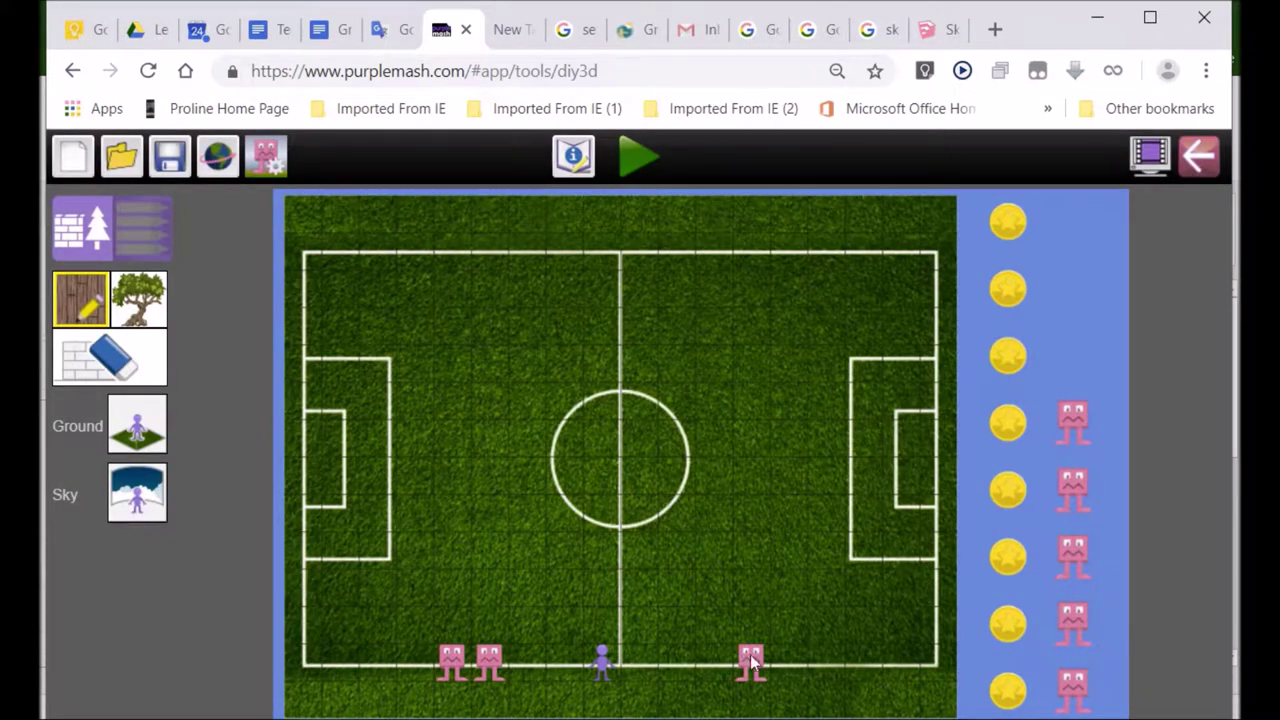
Set the movement of the nearer enemy to the left of the player to "Hunt the player!".
double_click(489, 663)
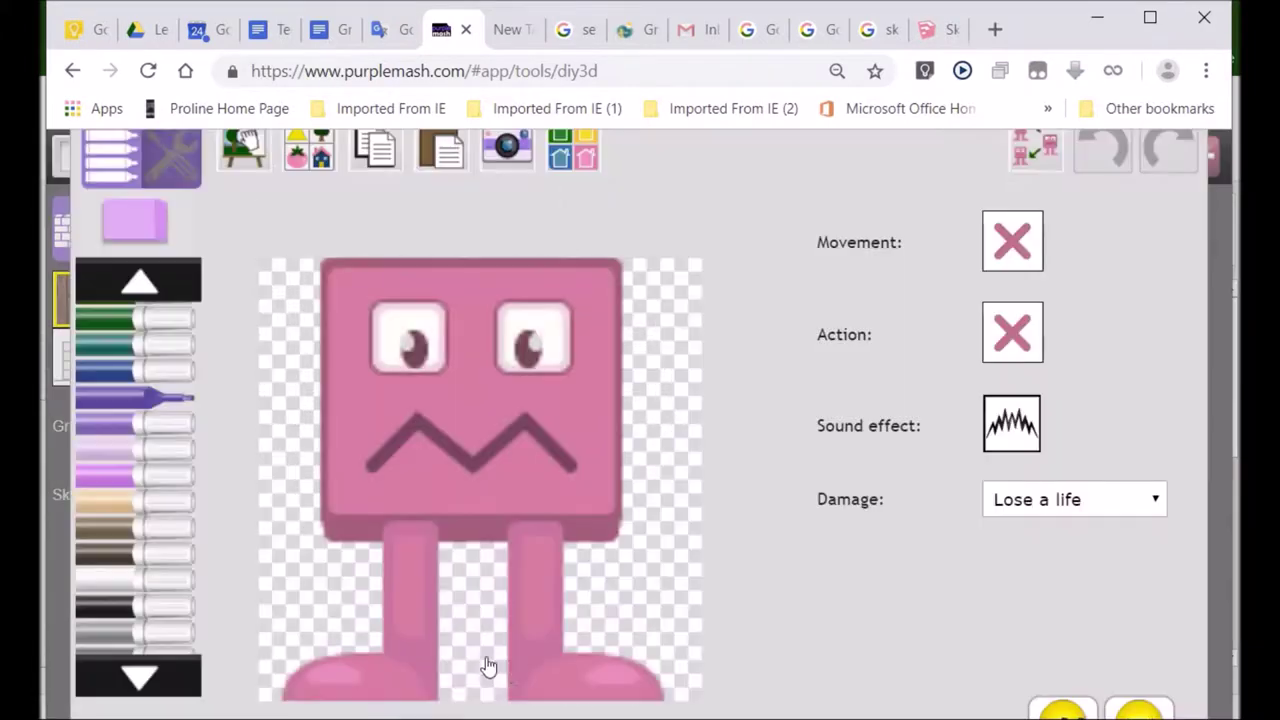
left_click(1005, 248)
left_click(880, 410)
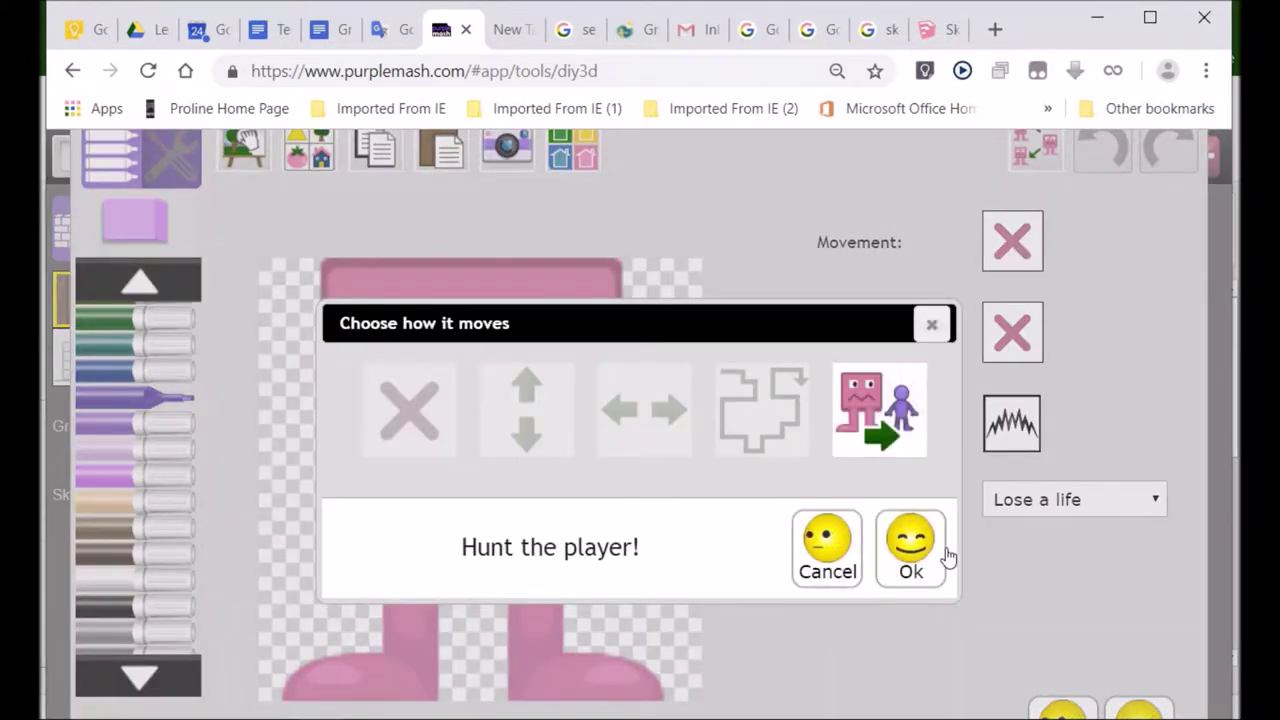
left_click(936, 566)
left_click(1138, 706)
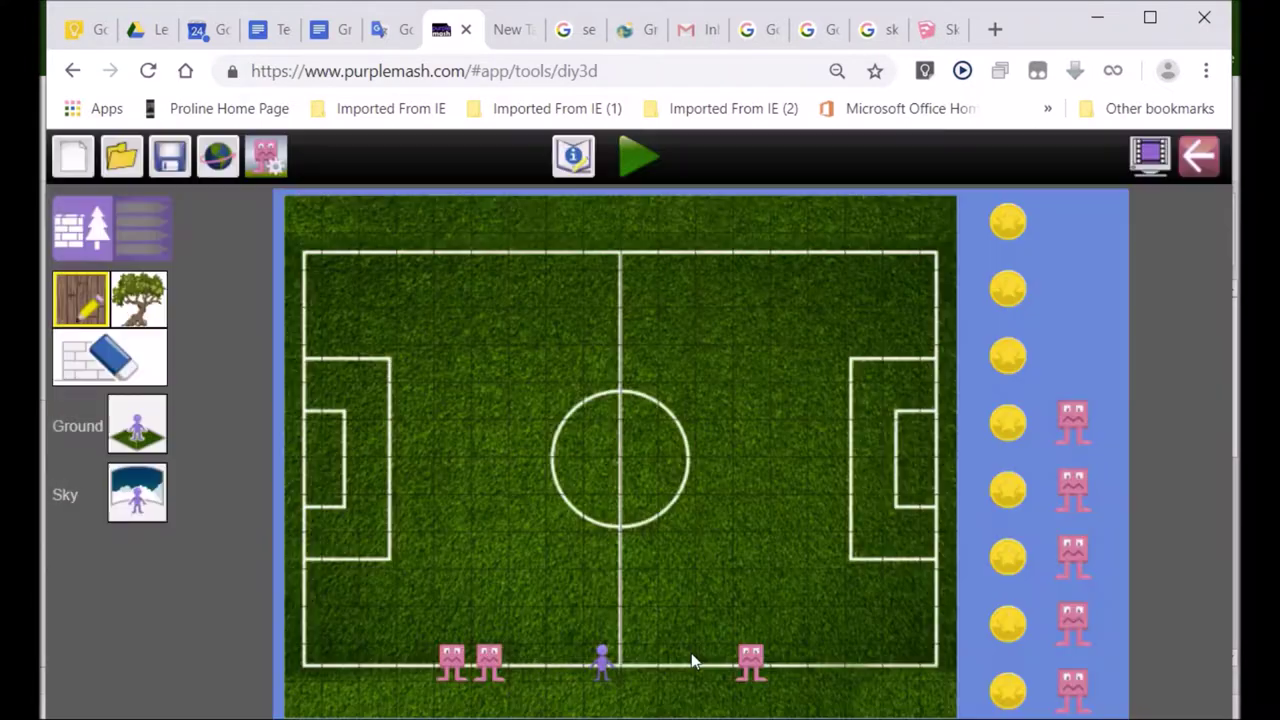
Set the leftmost enemy's movement to "Hunt the player!" and review the settings of the enemy beside it.
left_click(456, 665)
left_click(1032, 240)
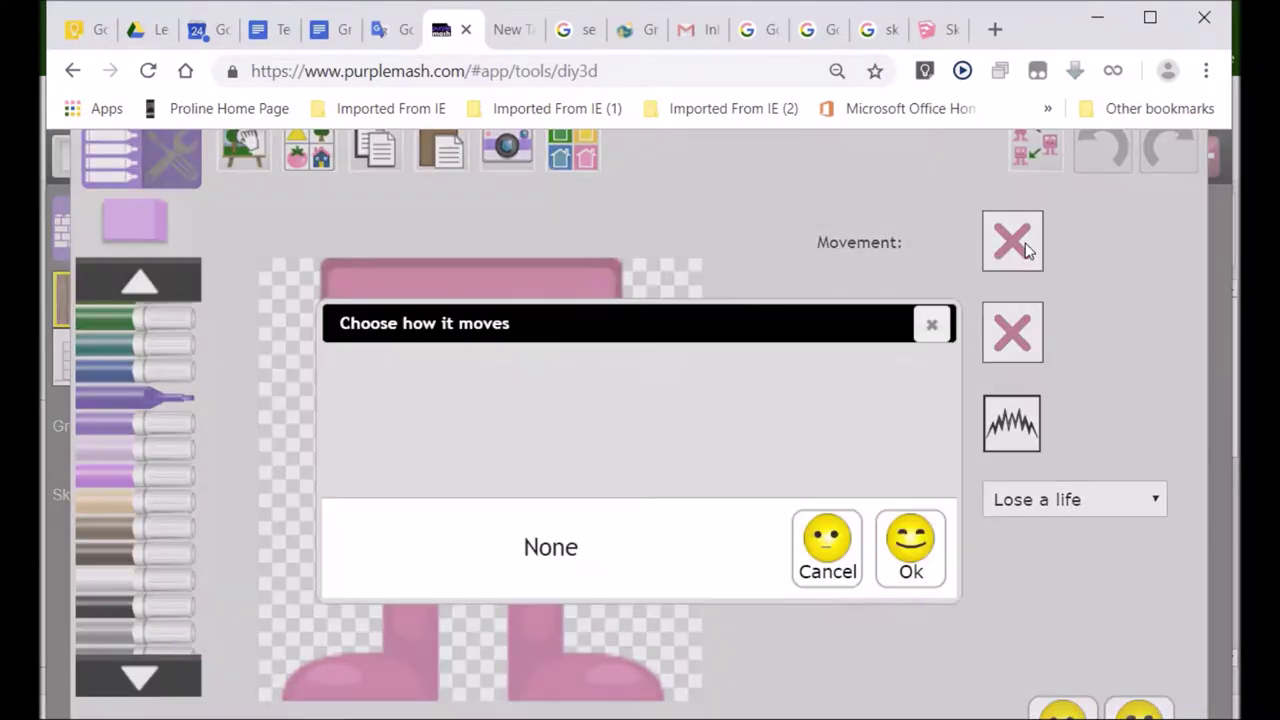
left_click(885, 420)
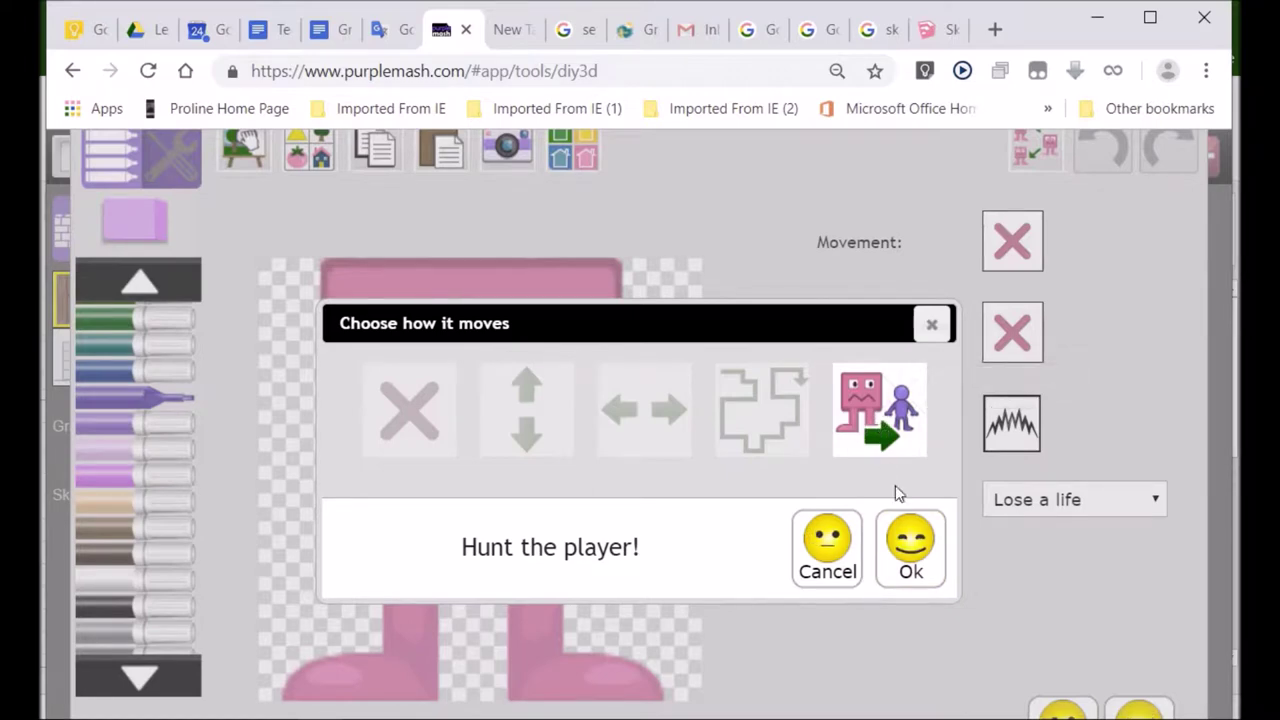
left_click(910, 545)
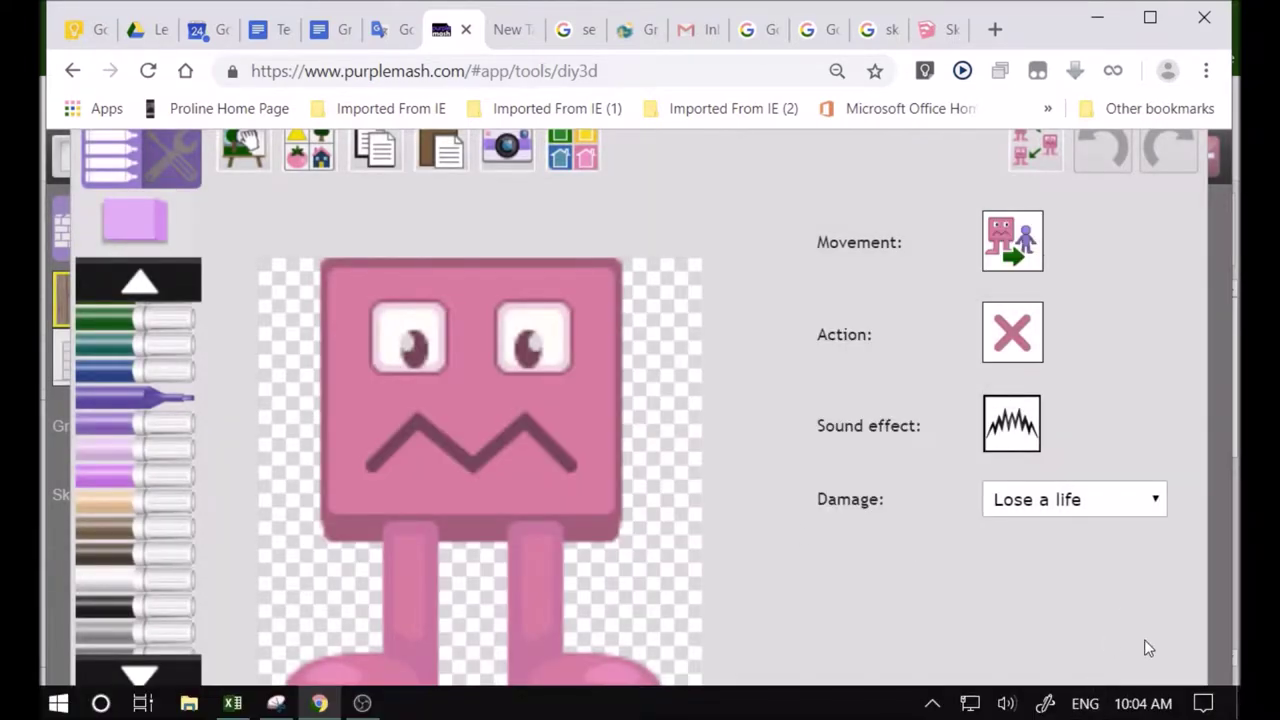
left_click(1142, 710)
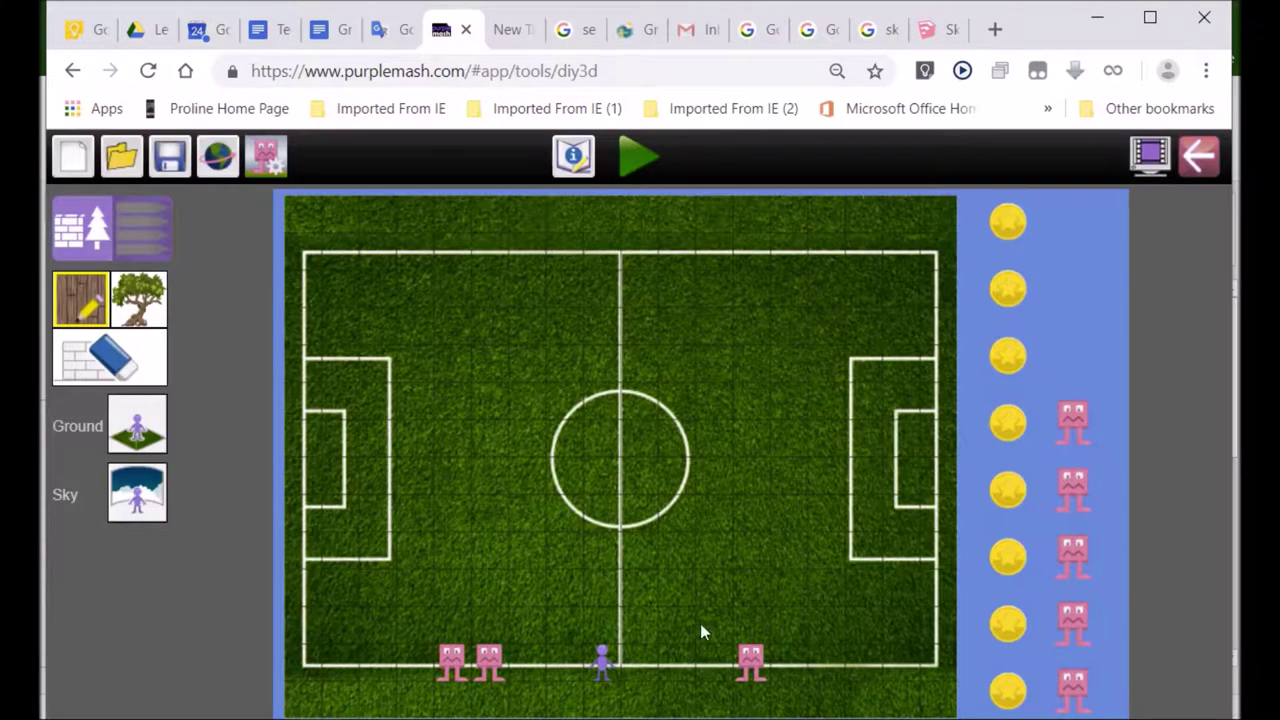
double_click(495, 657)
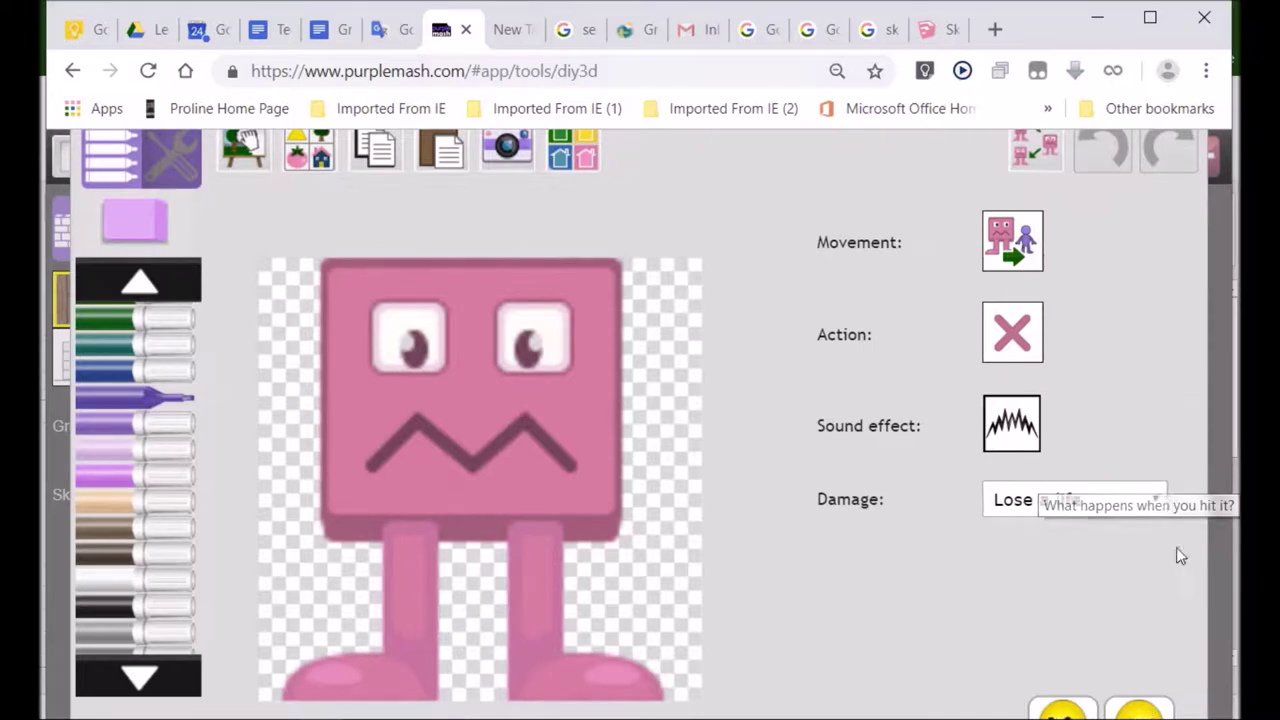
left_click(1135, 714)
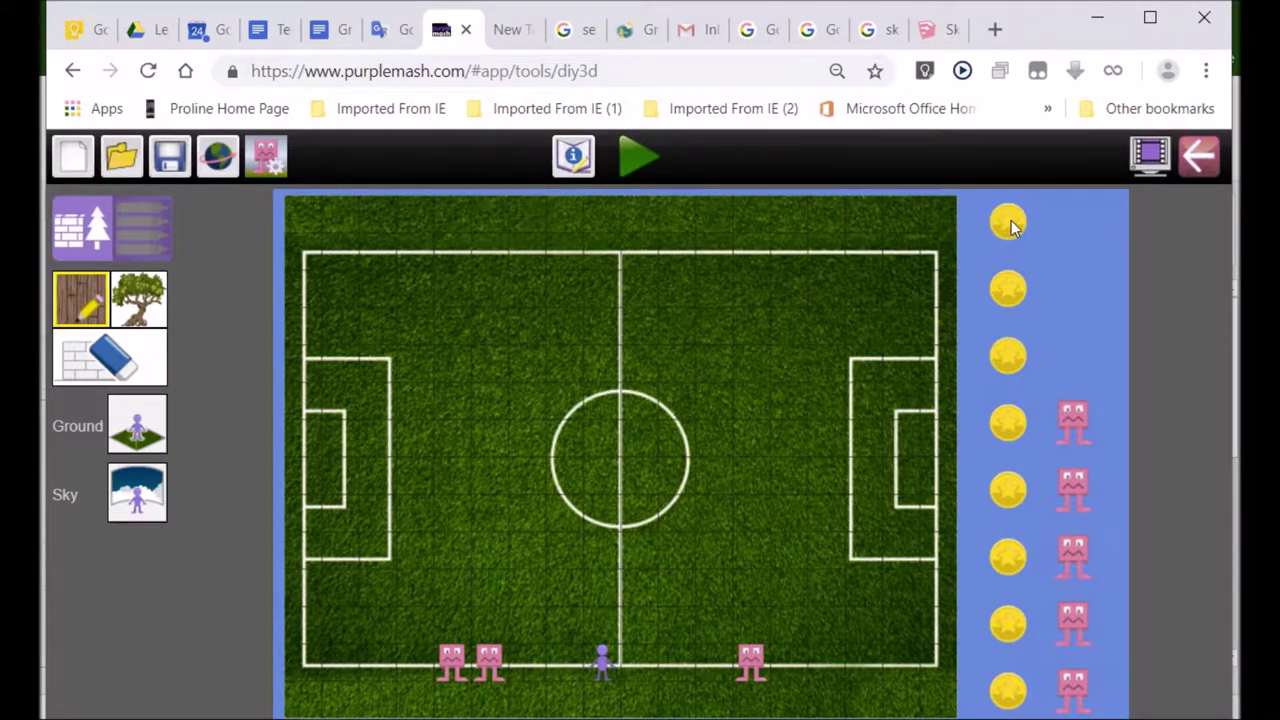
Place a coin near the pitch's upper-left corner and set its movement to the winding-path option.
left_click_drag(1012, 228, 393, 258)
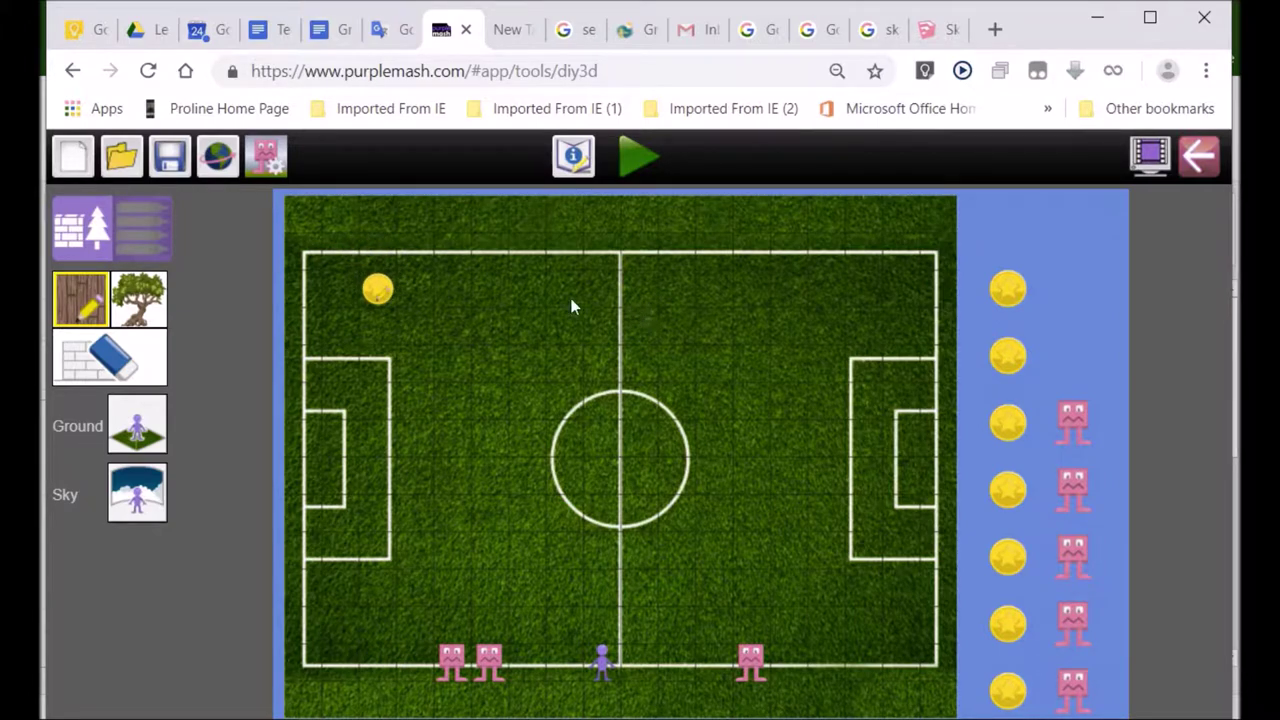
double_click(379, 289)
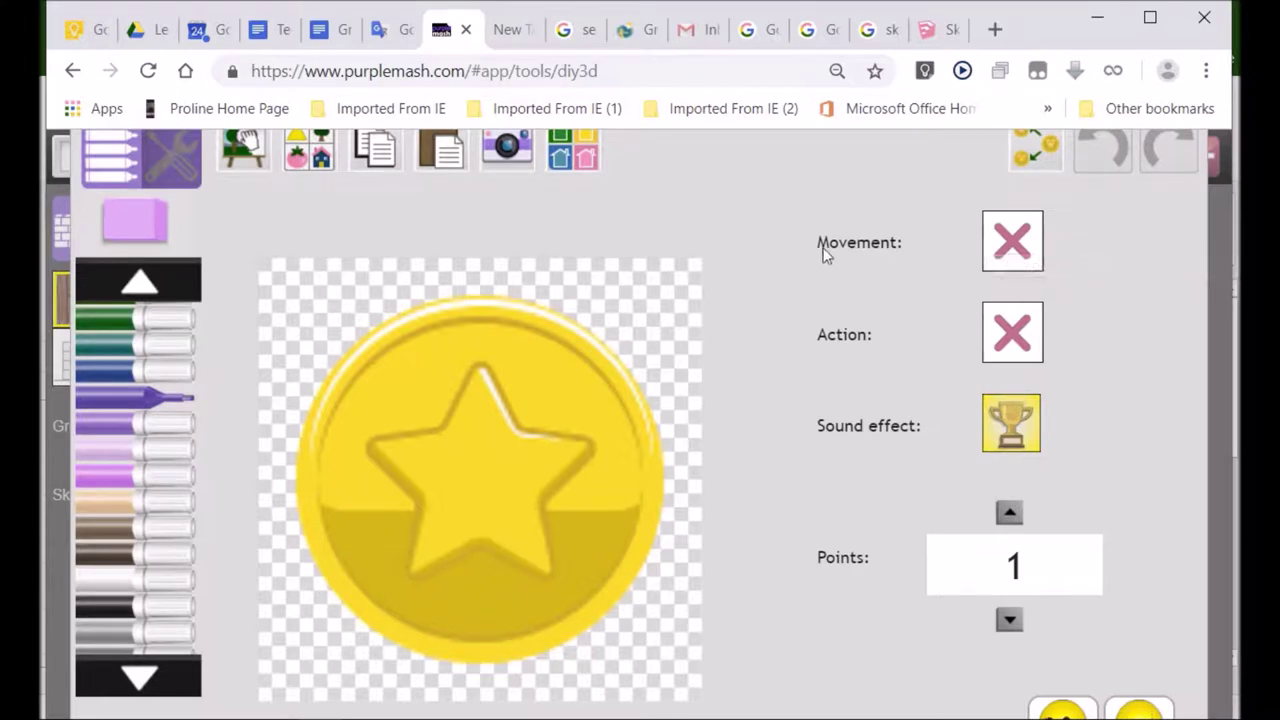
left_click(1025, 245)
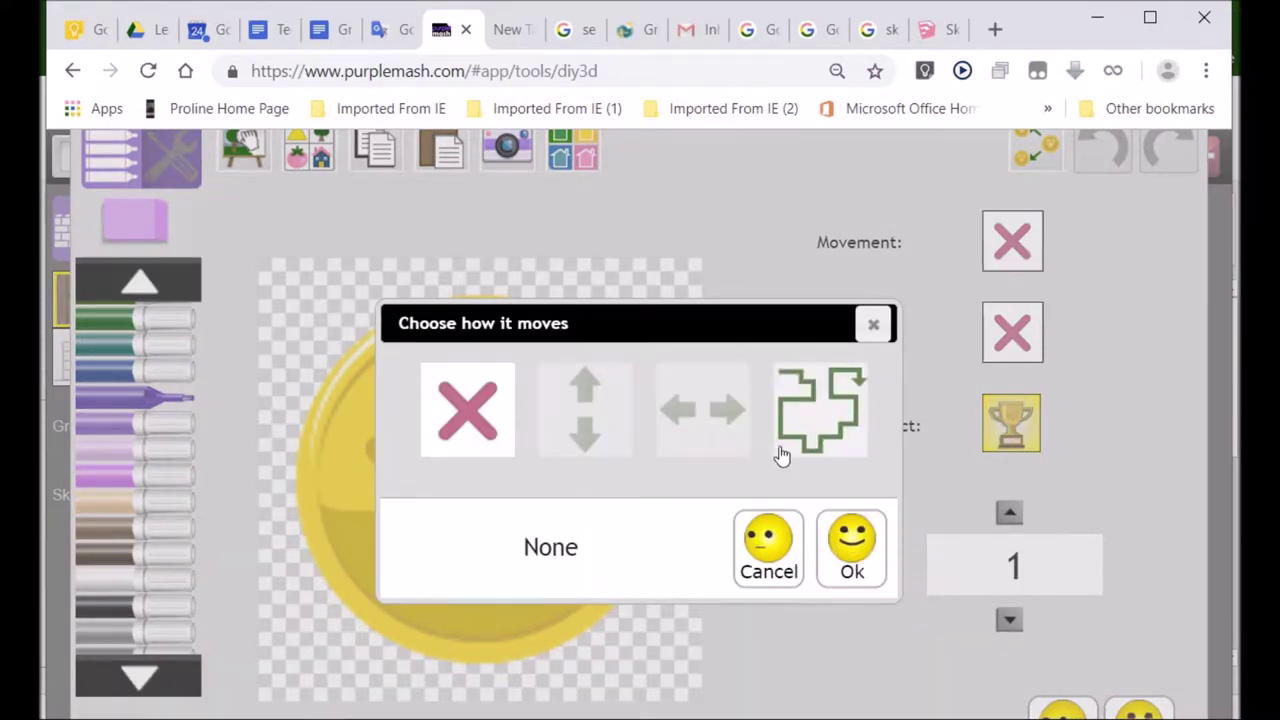
left_click(815, 414)
left_click(850, 560)
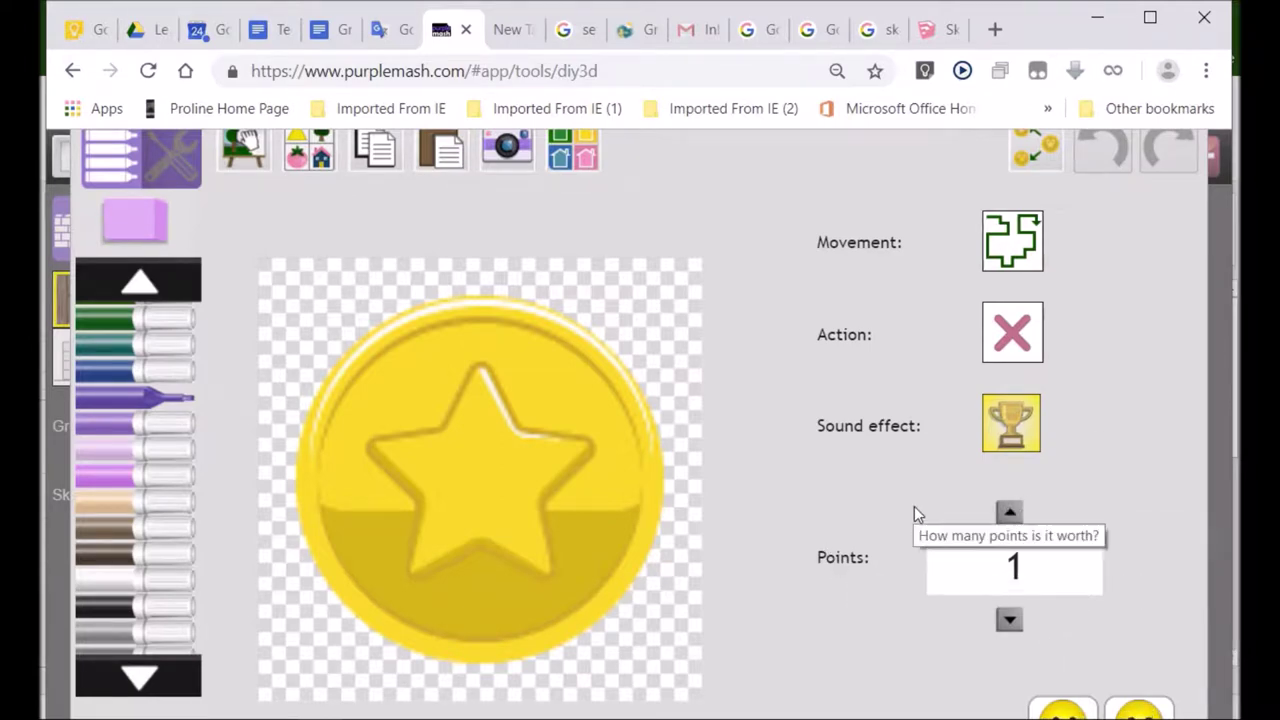
Raise the number of points the placed coin is worth and accept its settings.
left_click(1009, 515)
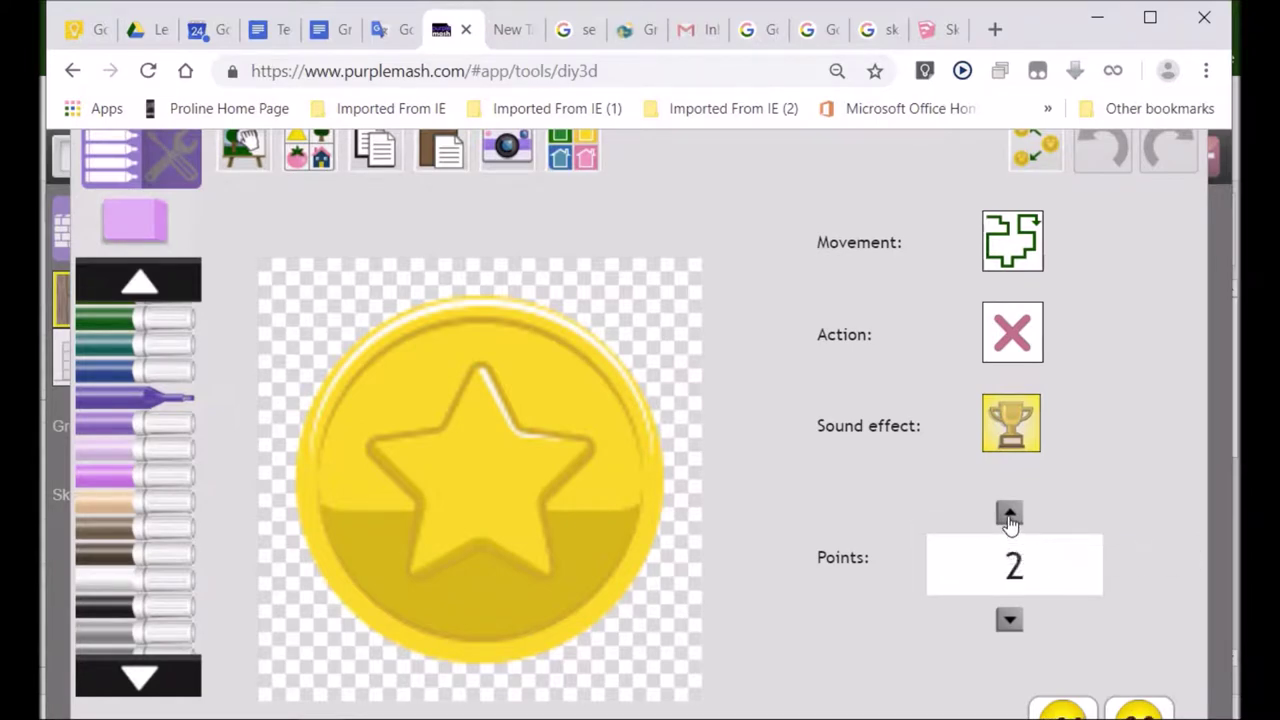
left_click(1009, 515)
left_click(1009, 515)
left_click(1143, 710)
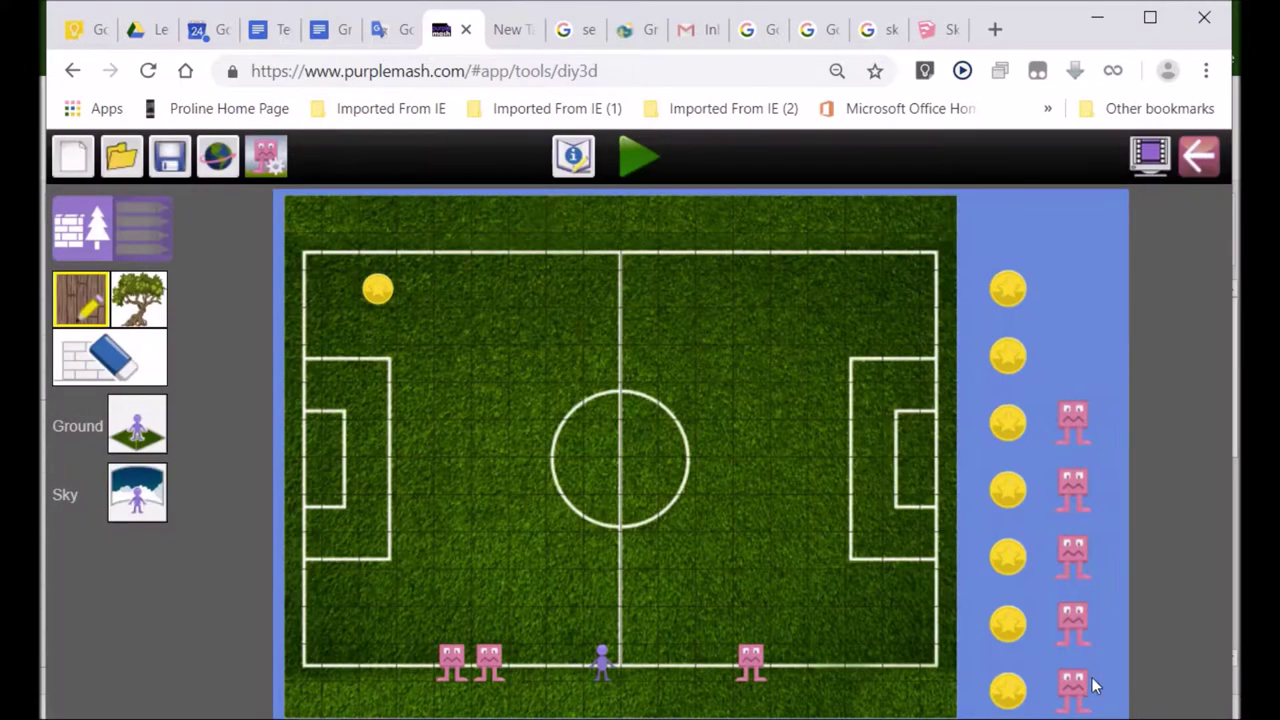
Title the game "Catch" followed by the superhero's first name on its information page.
left_click(573, 166)
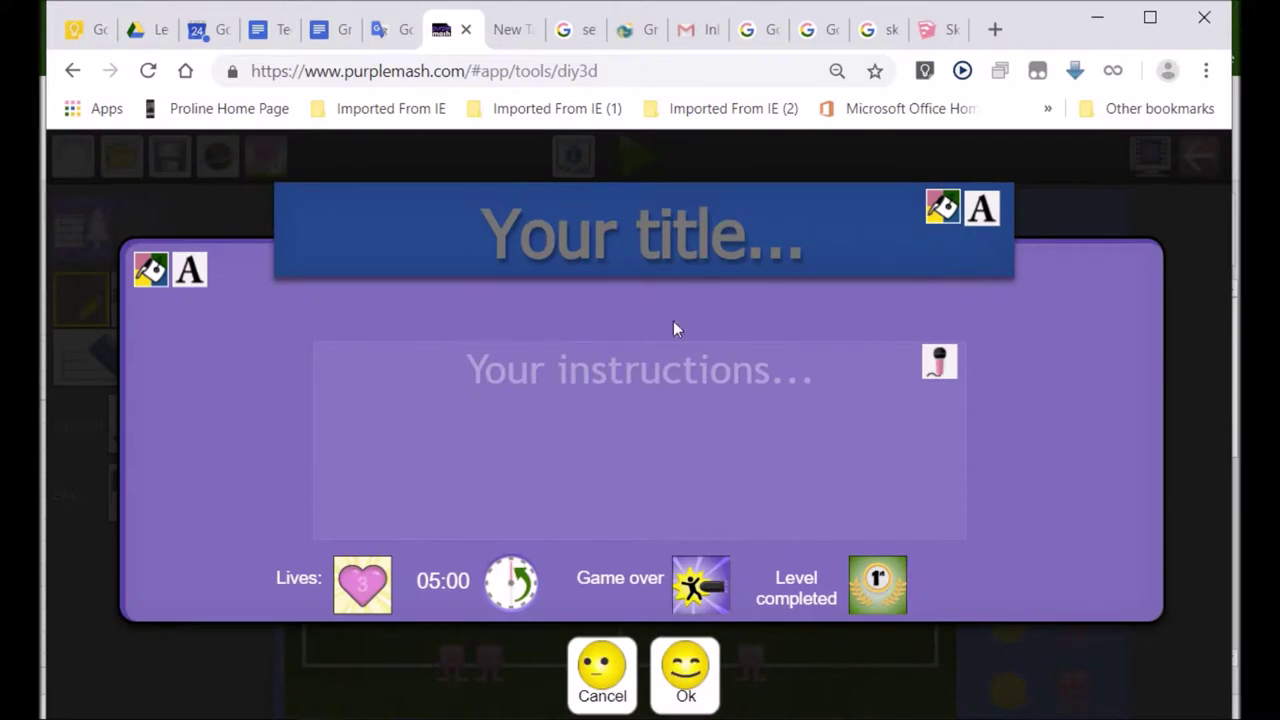
left_click(679, 244)
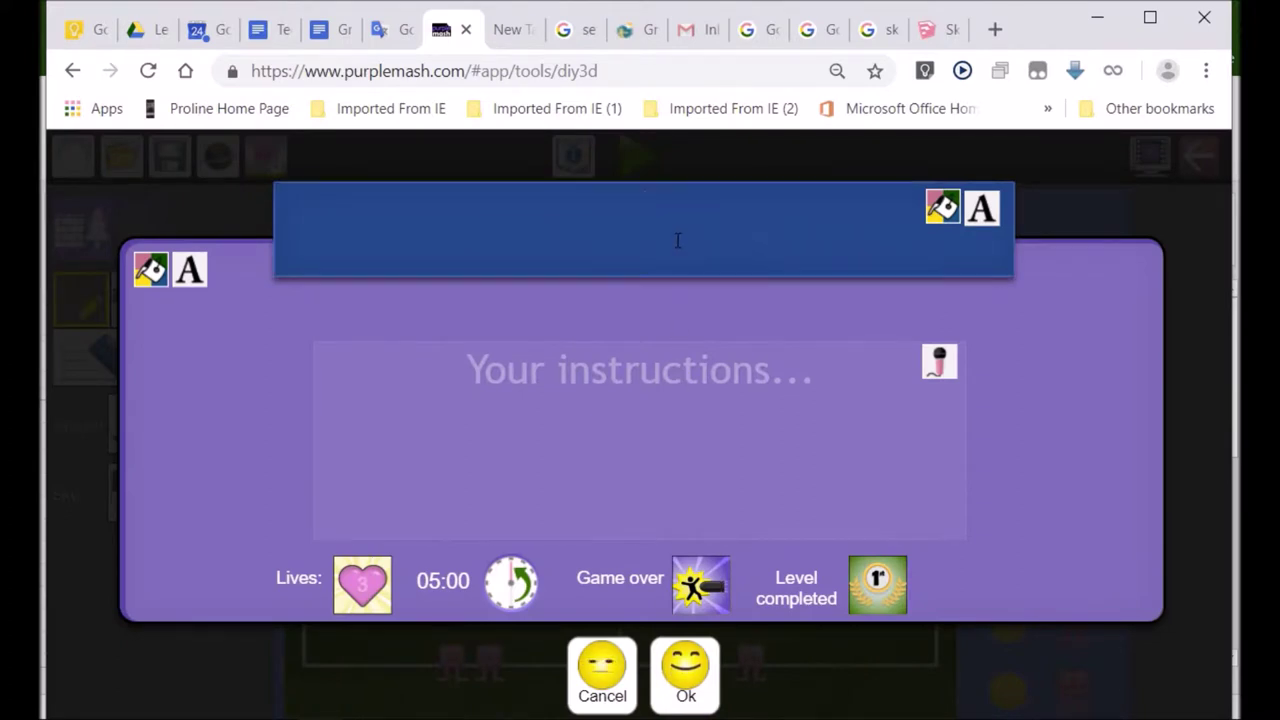
type("Cat")
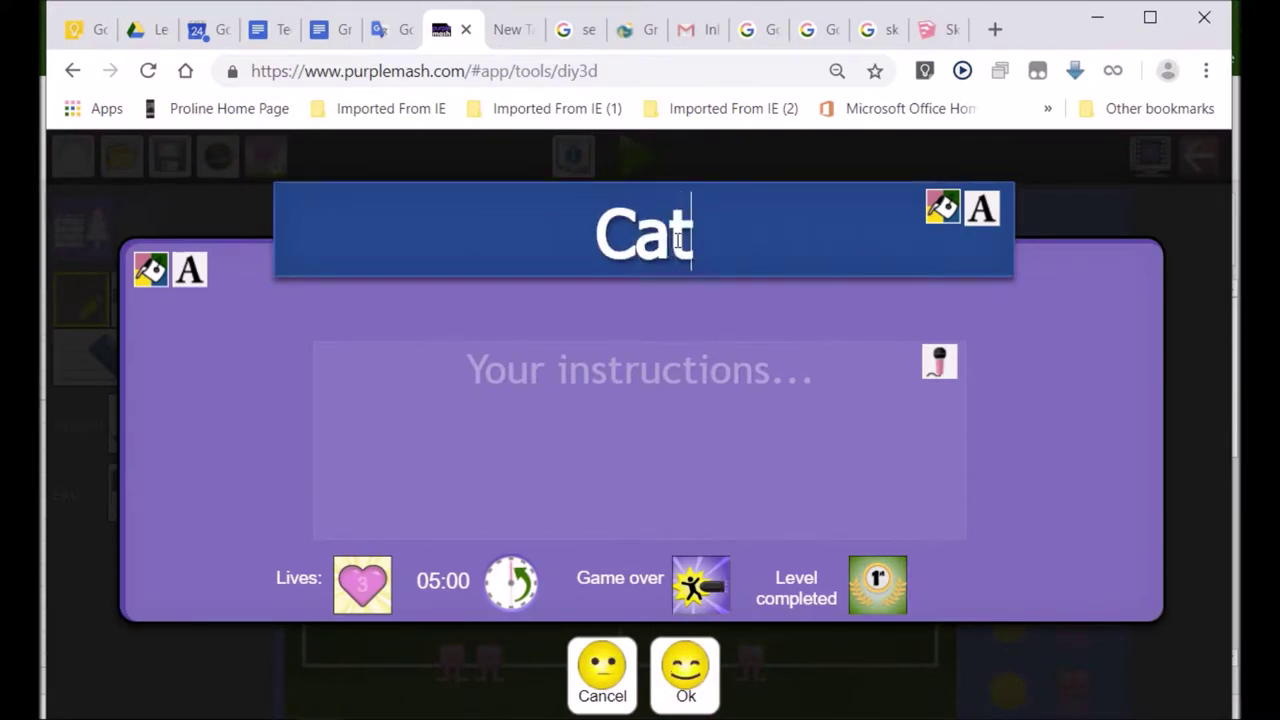
type("ch Taya")
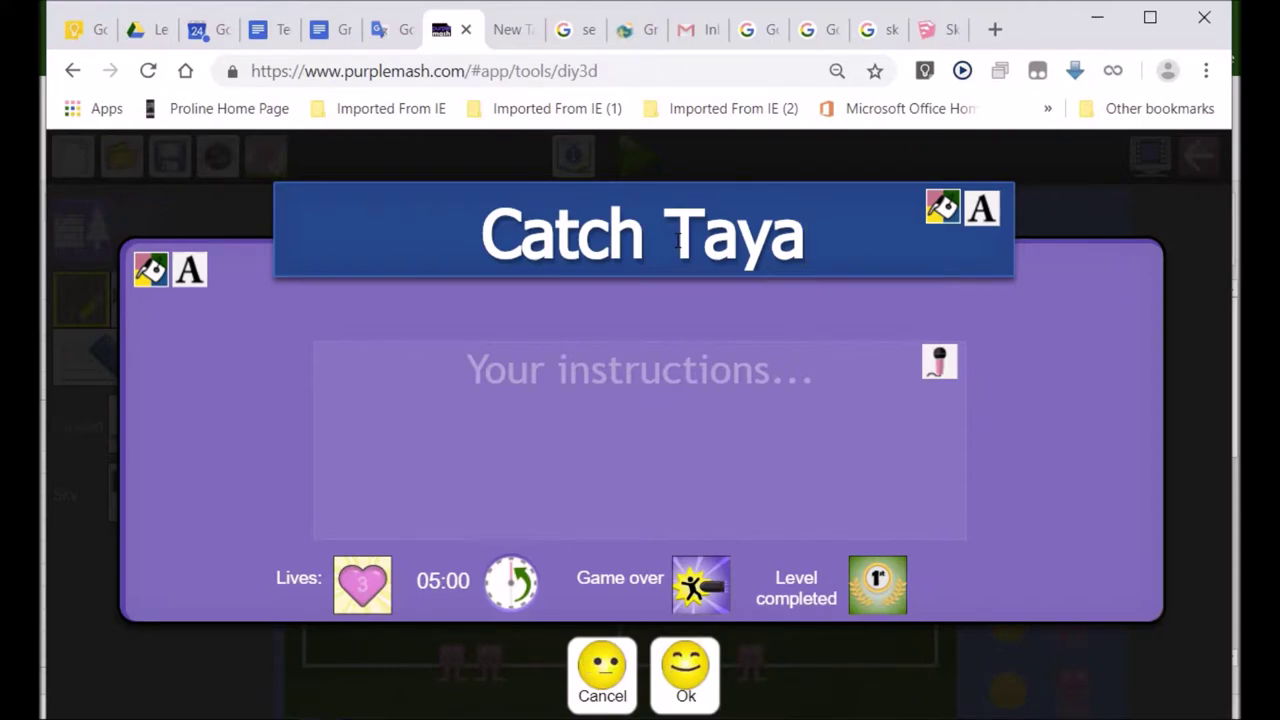
Enter the game instructions "She is the superhero running from monsters. If she get the coin....".
left_click(587, 376)
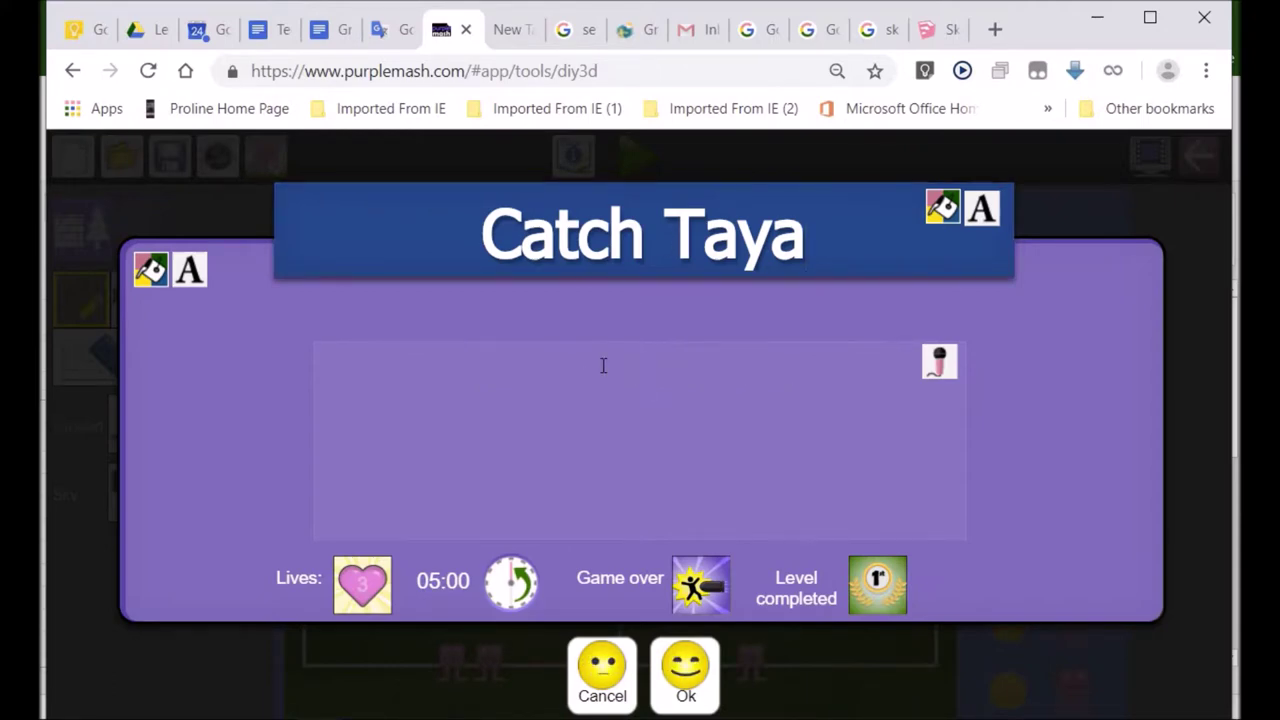
type("She is the ")
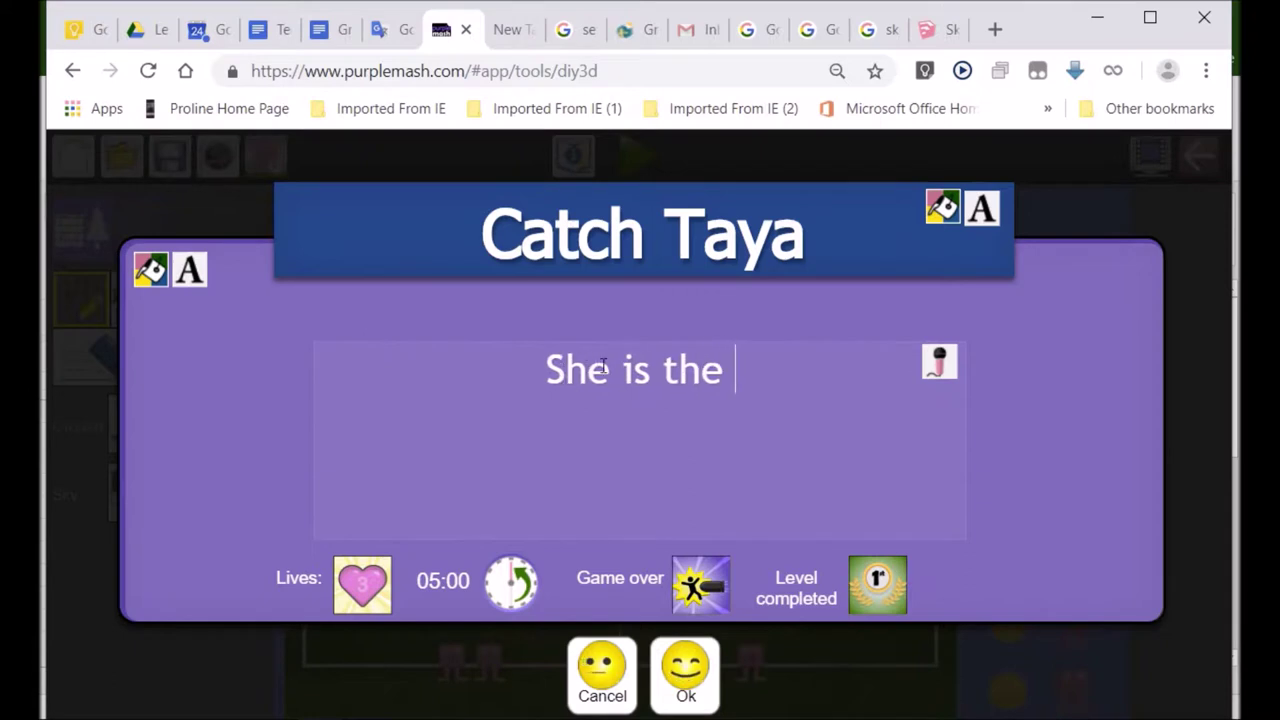
type("superher")
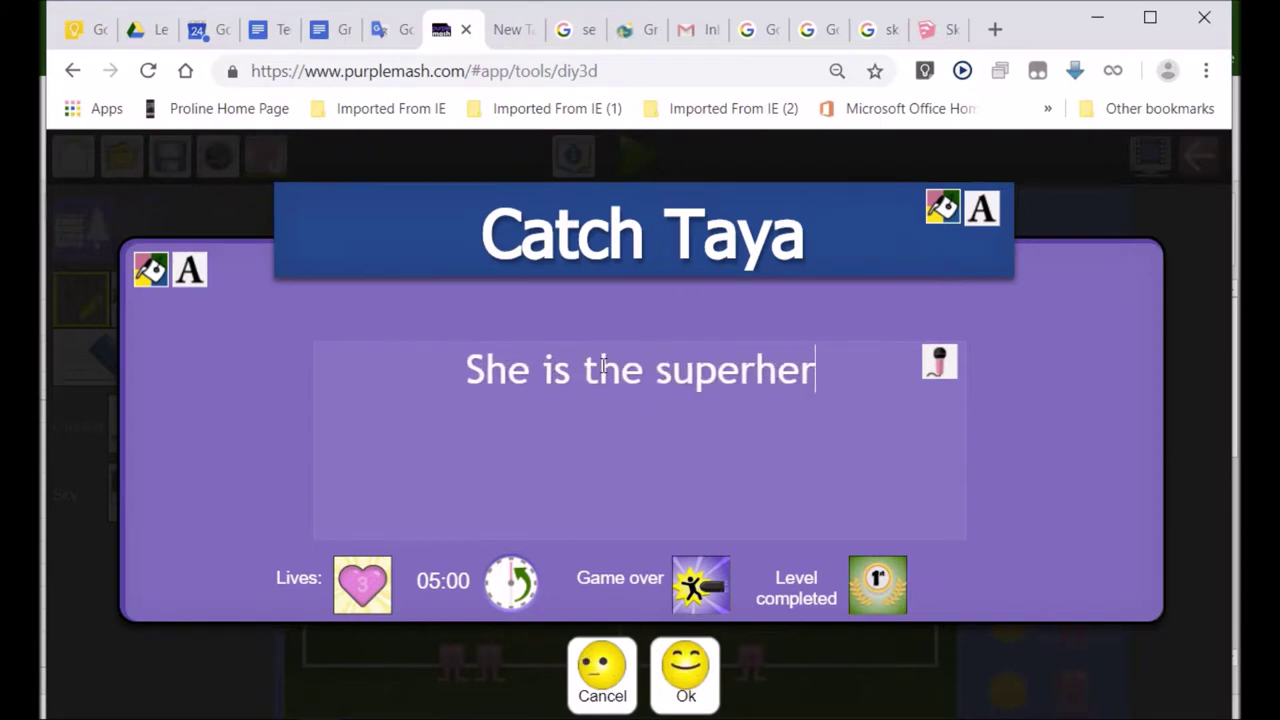
type("o runnubg")
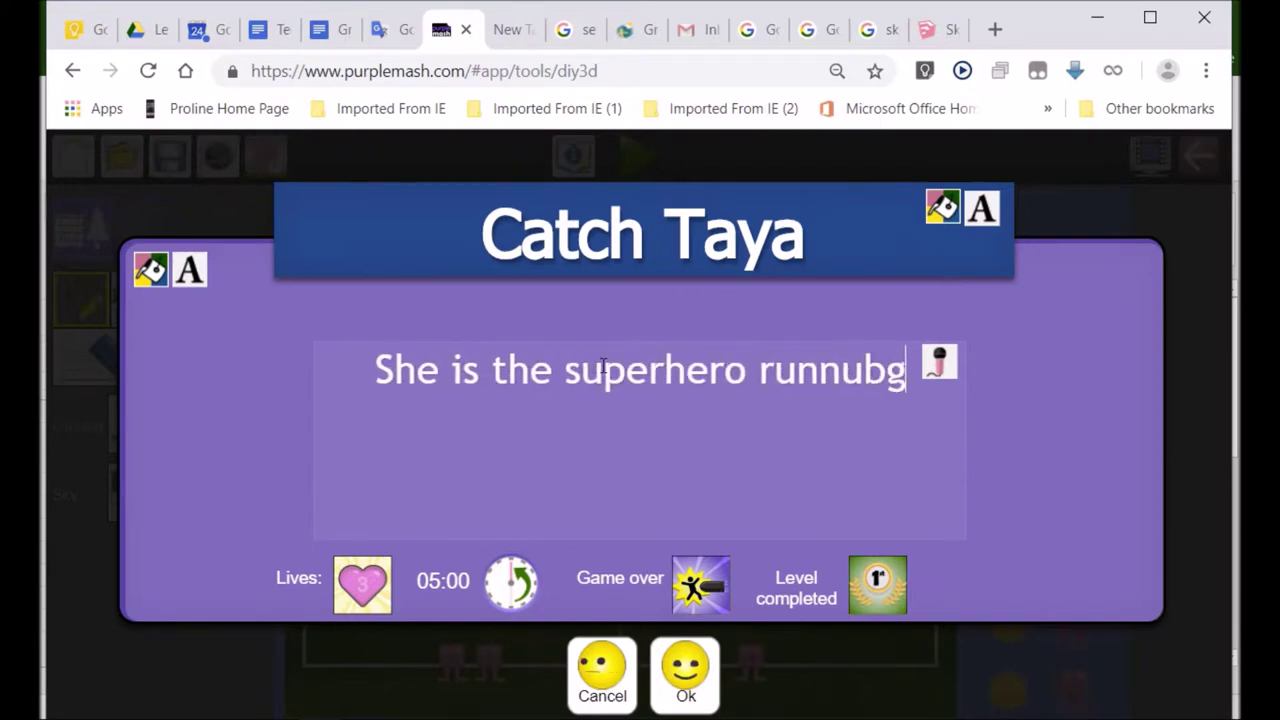
key("BackSpace")
key("BackSpace")
key("BackSpace")
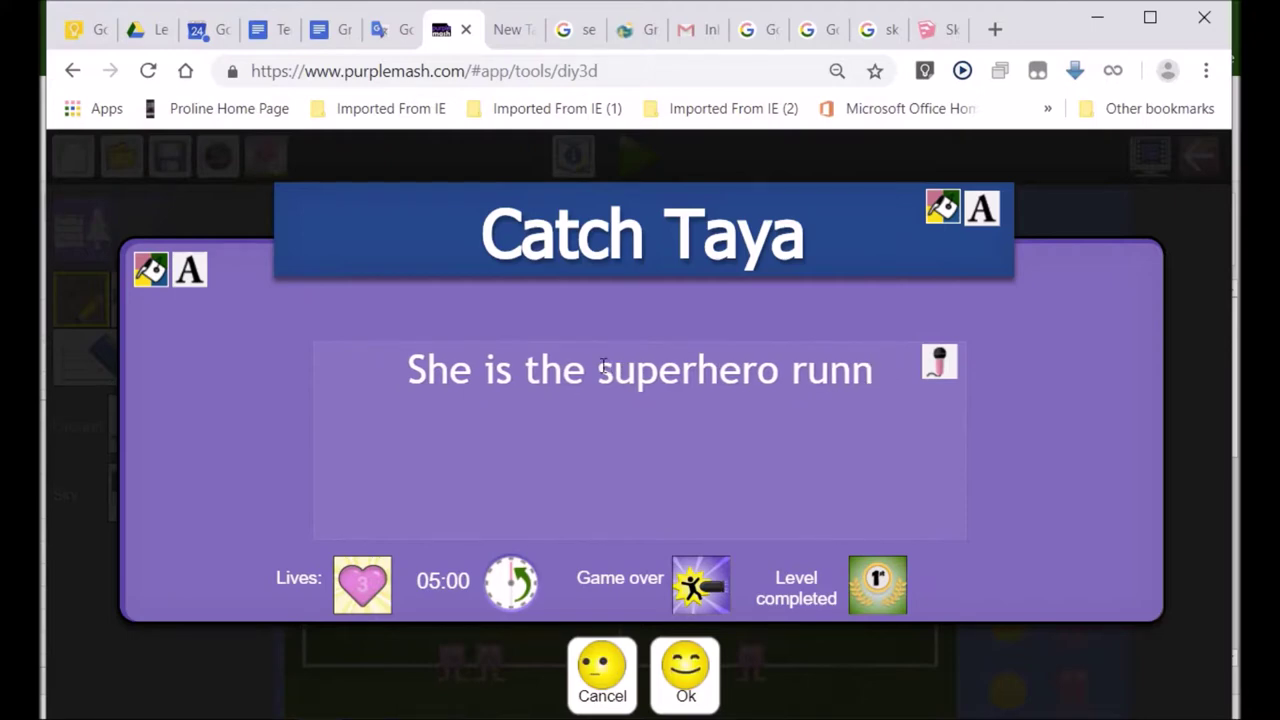
type("ing from")
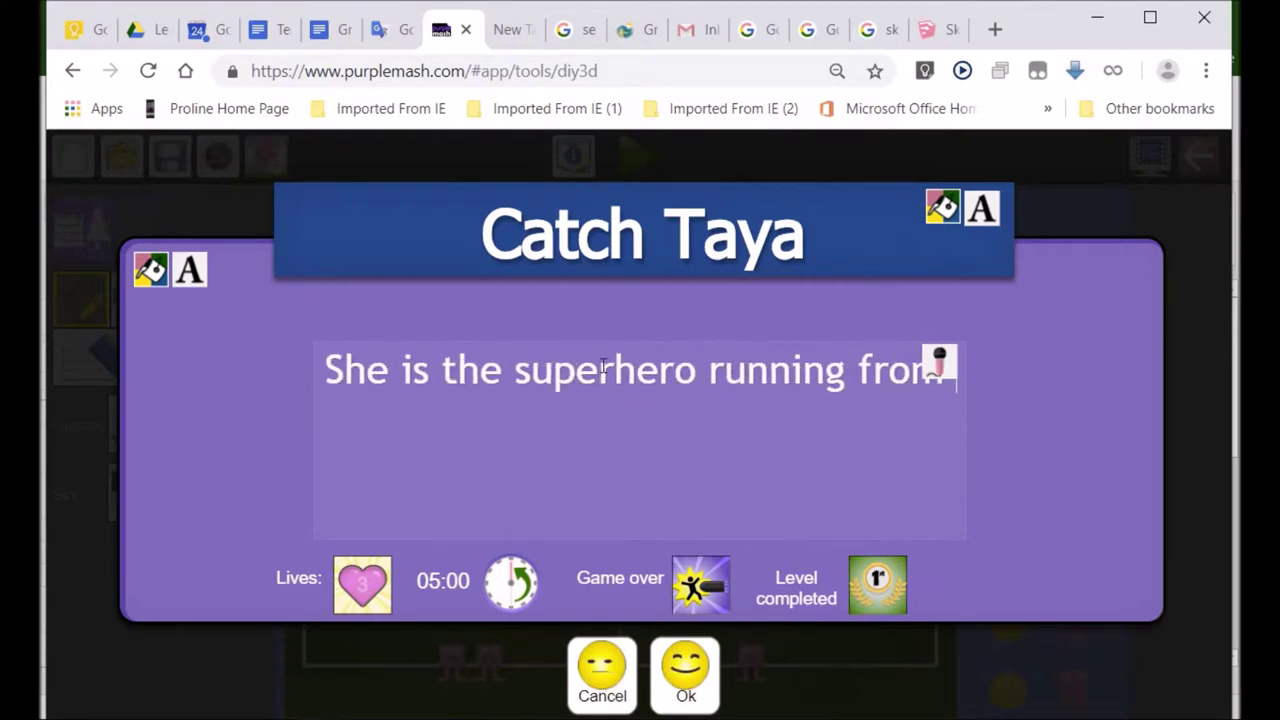
type(" mons")
key("BackSpace")
type("nster")
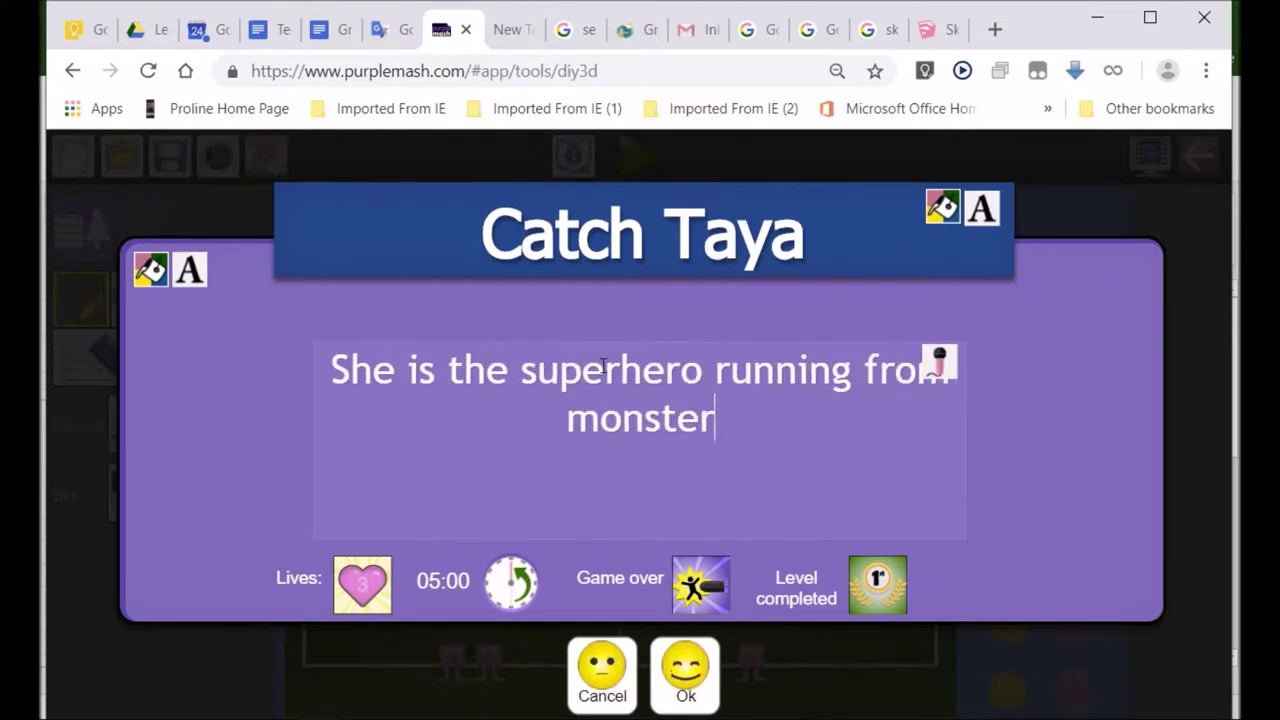
type("s. If ")
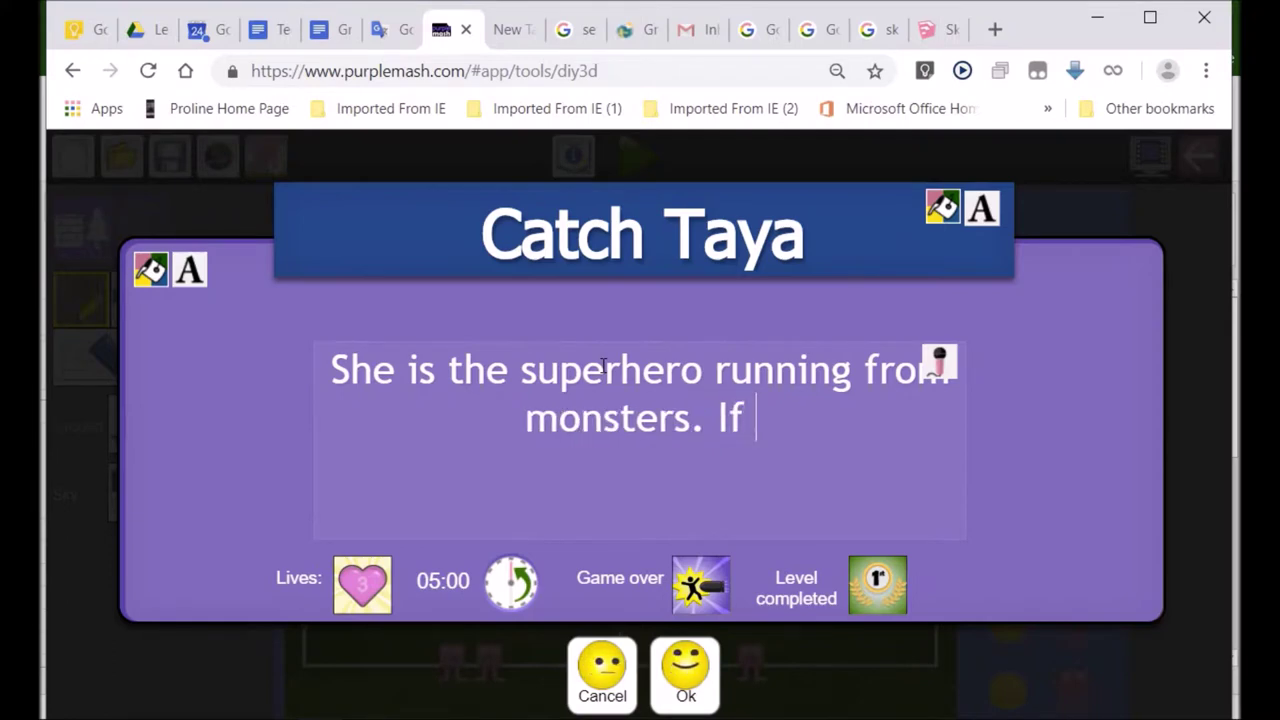
type("she get sht")
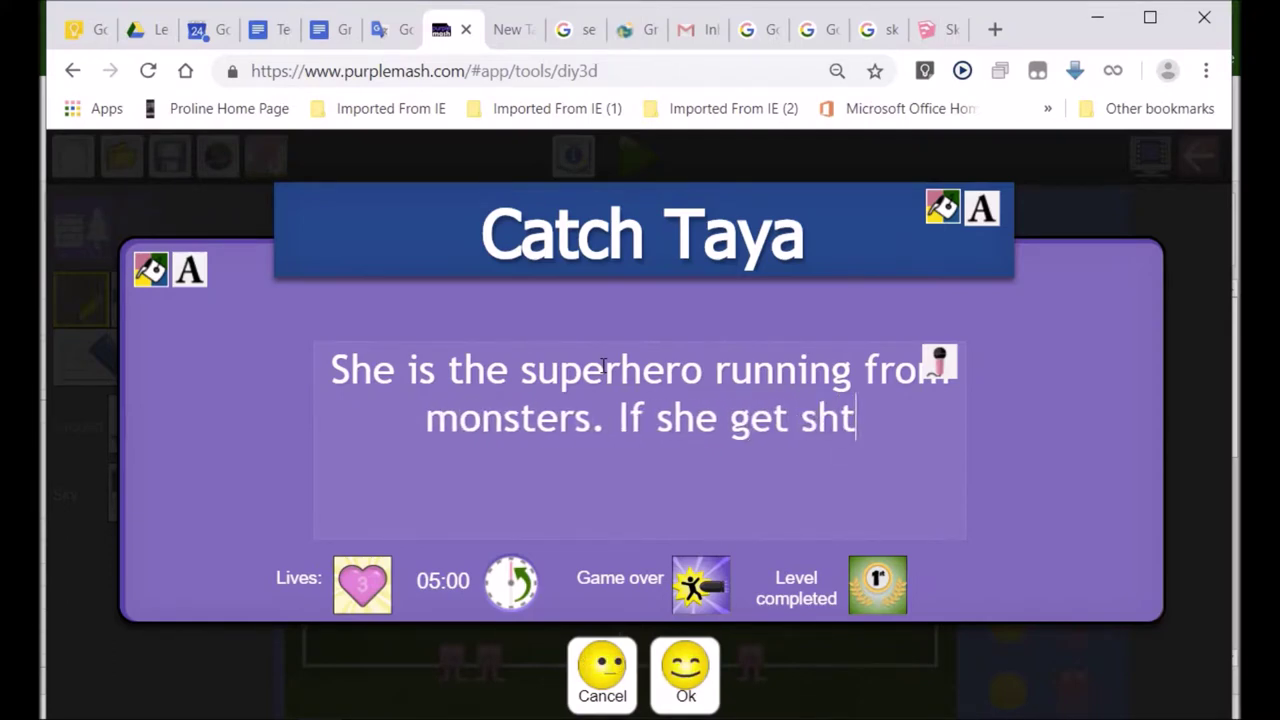
key("BackSpace")
key("BackSpace")
key("BackSpace")
type("the ")
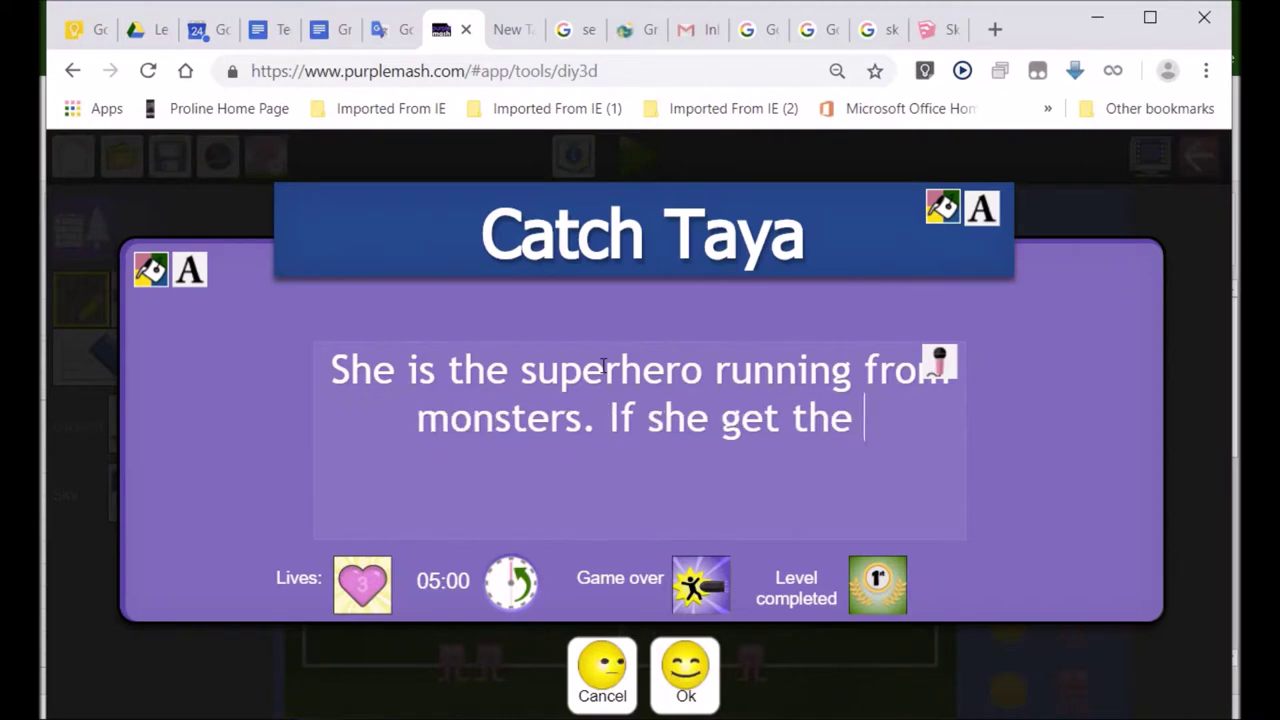
type("coin...")
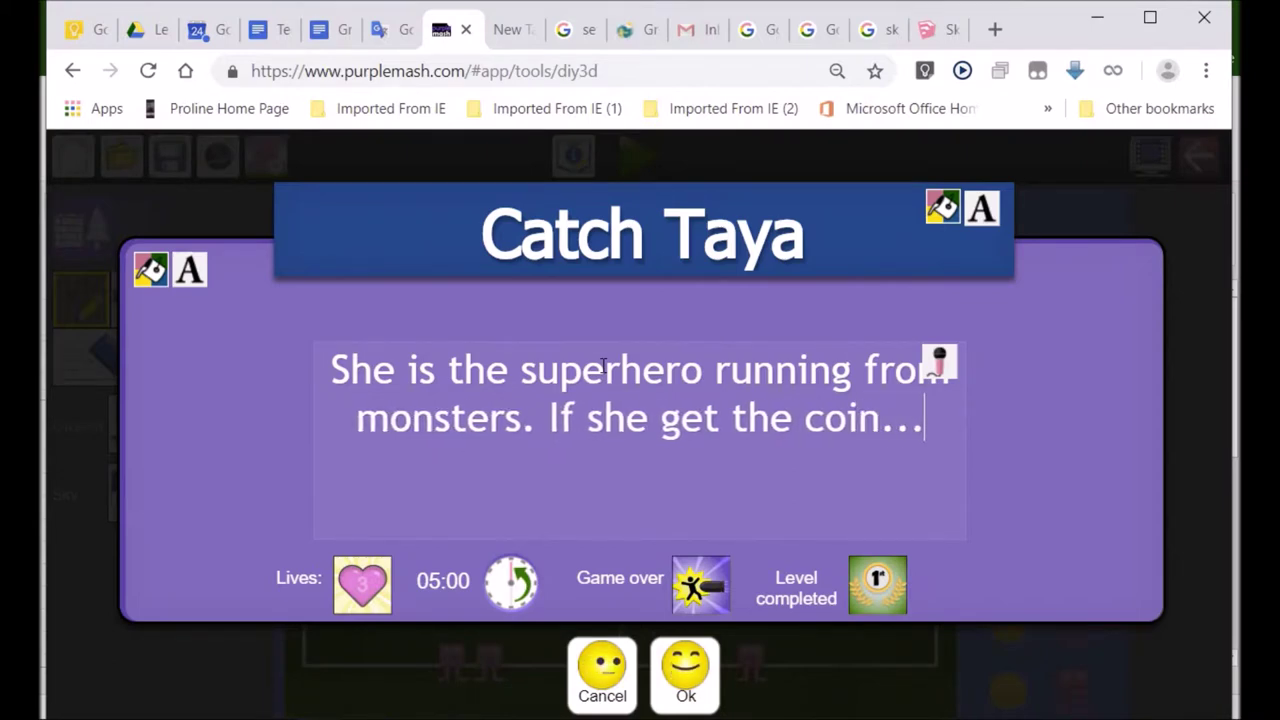
type(".")
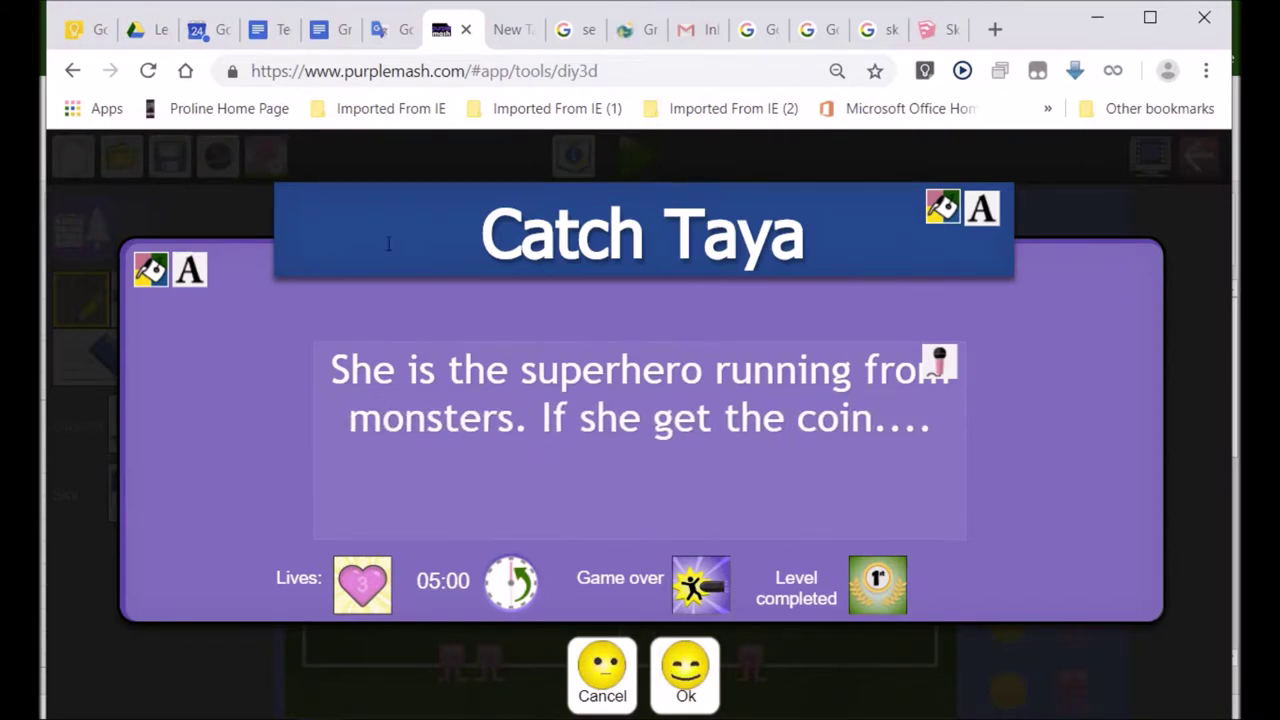
key("ctrl+a")
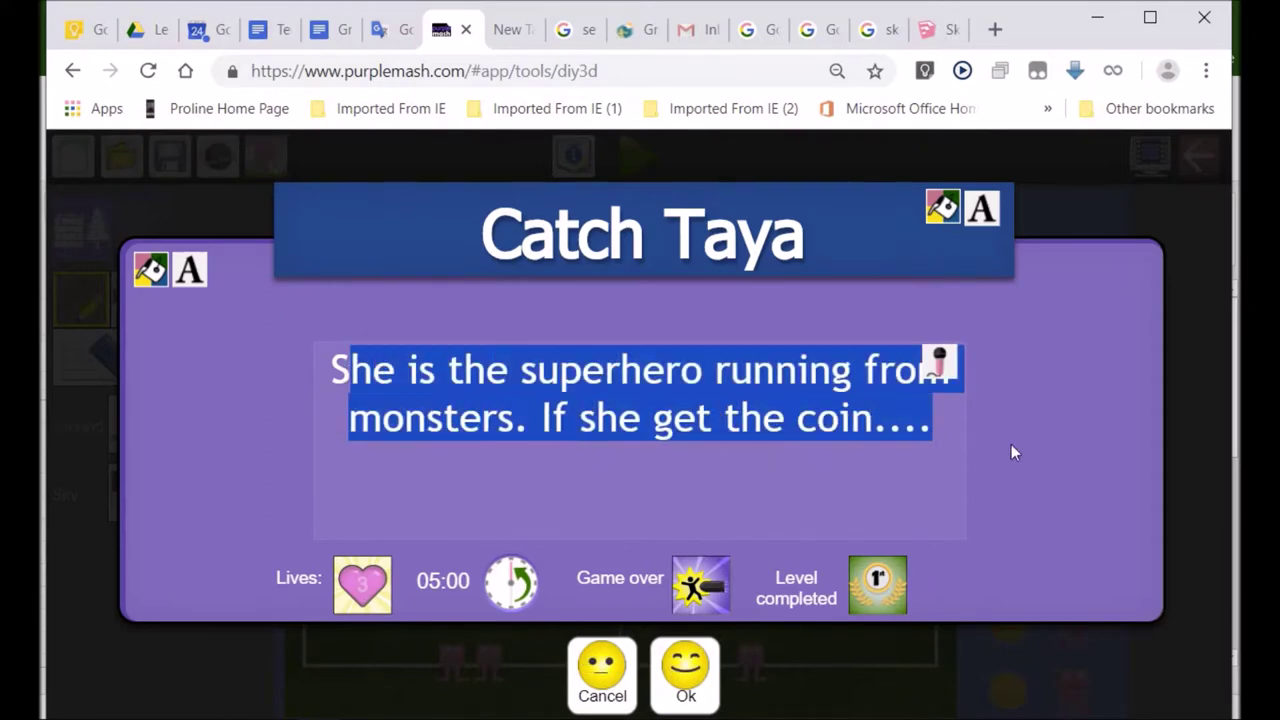
left_click(316, 368)
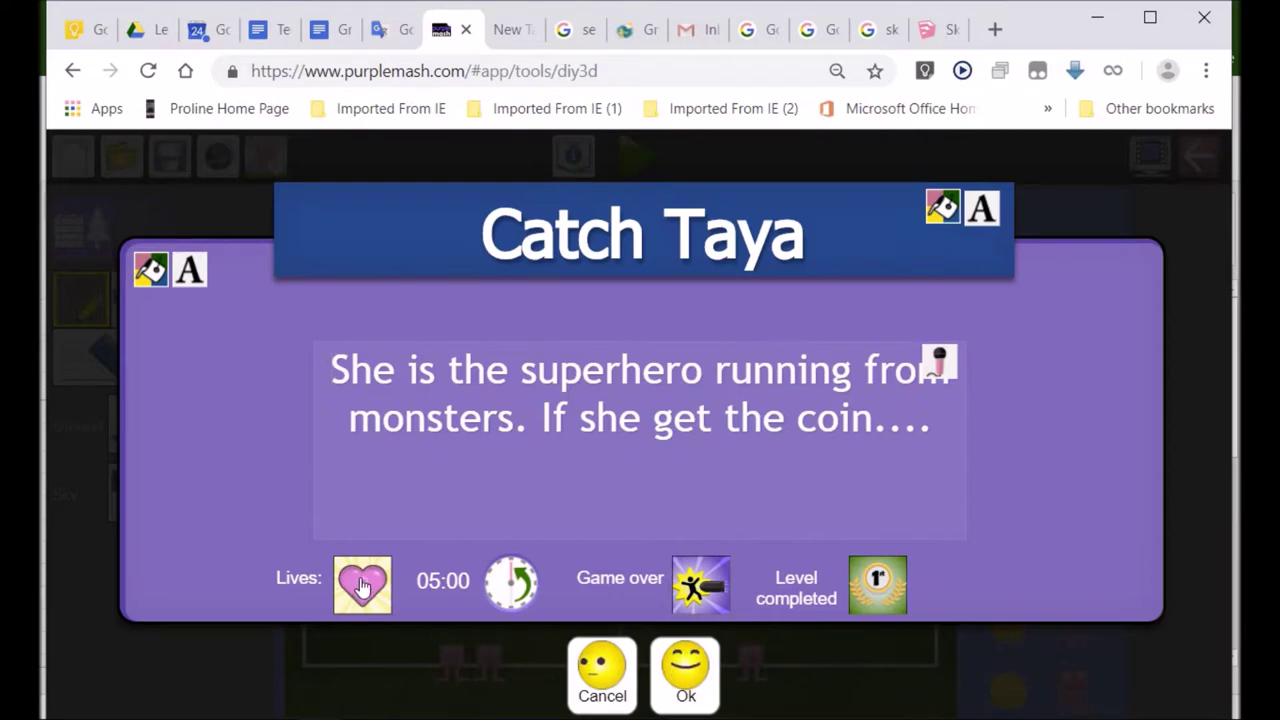
Check the number of lives, set the game's time limit to 2 mins and accept the information page.
left_click(362, 587)
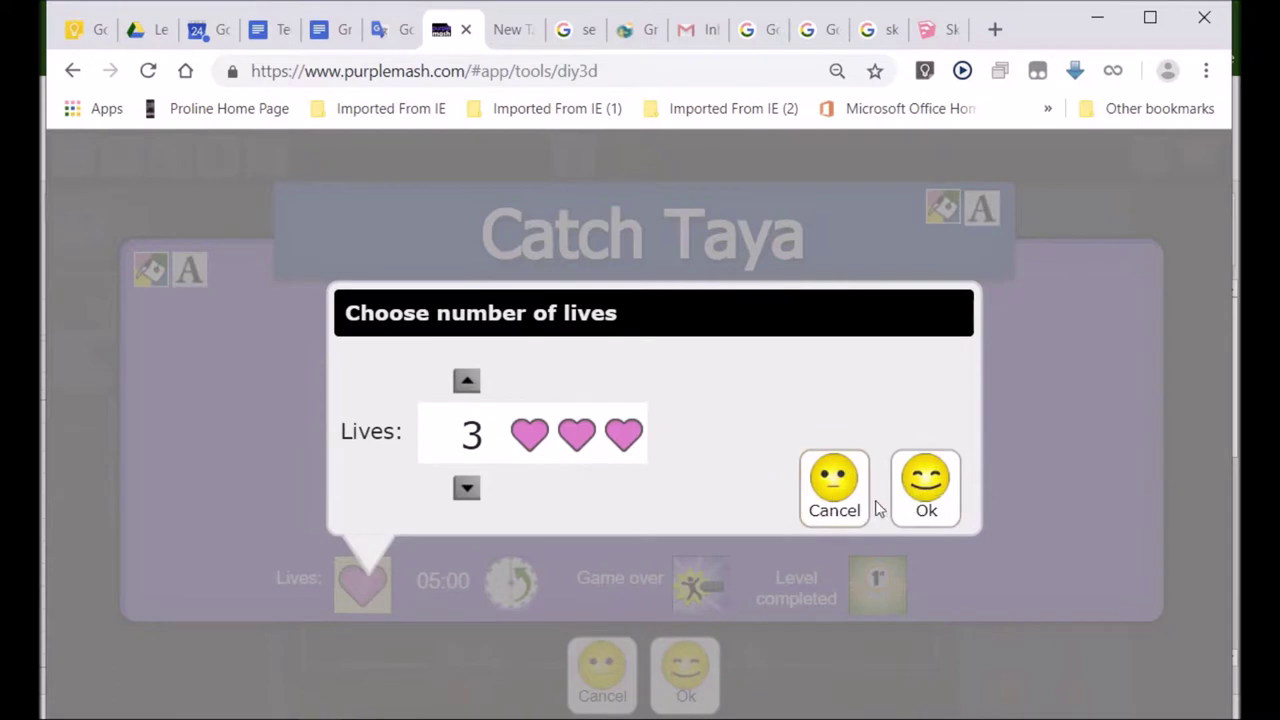
left_click(845, 508)
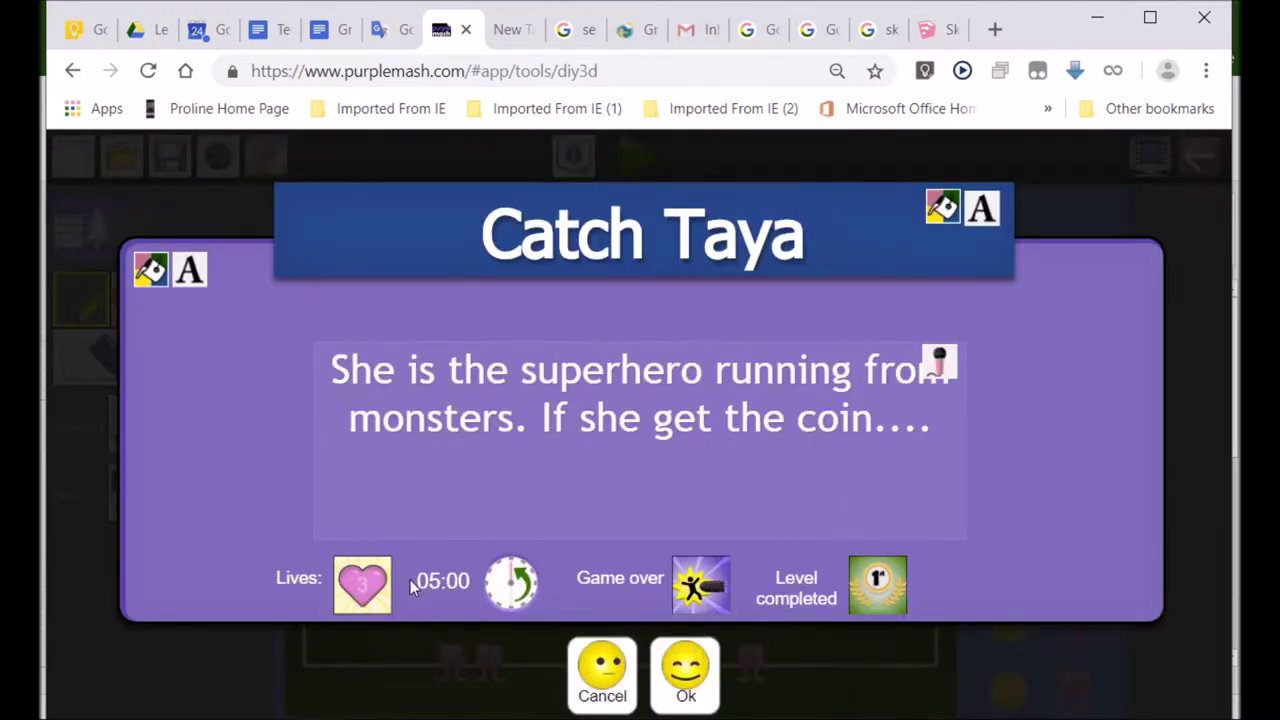
left_click(490, 585)
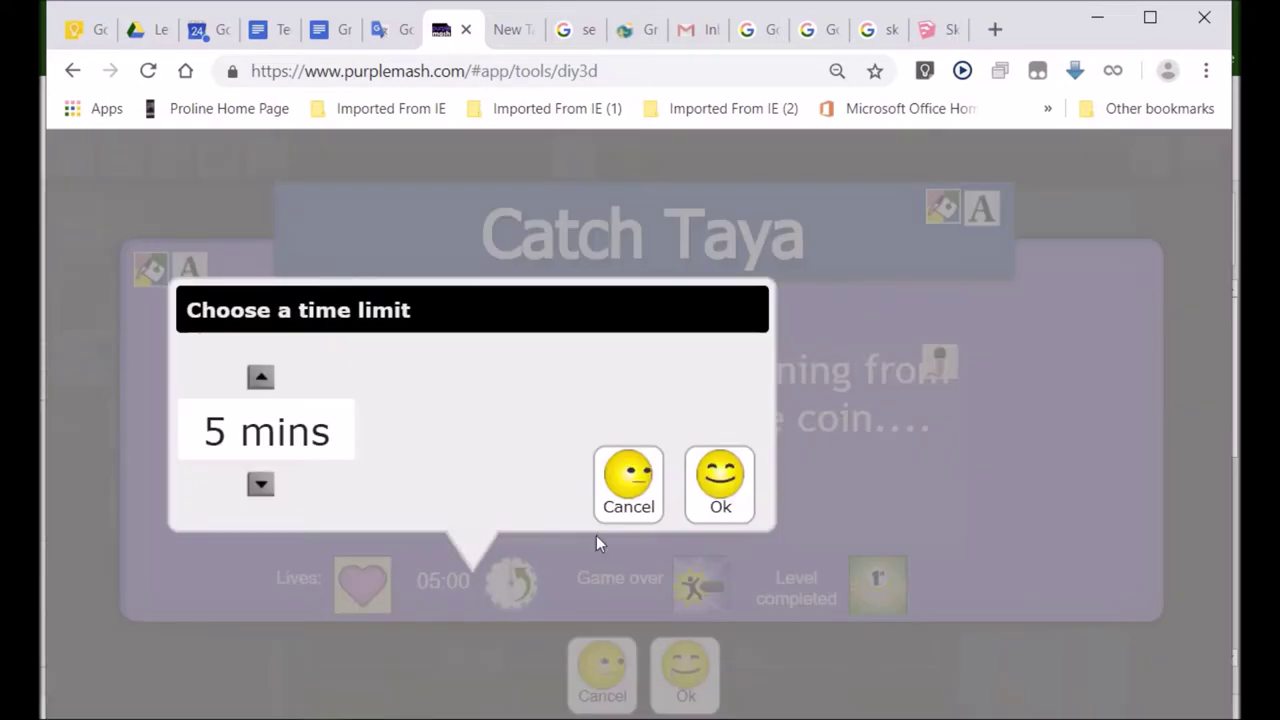
left_click(260, 485)
left_click(260, 485)
left_click(260, 485)
left_click(260, 377)
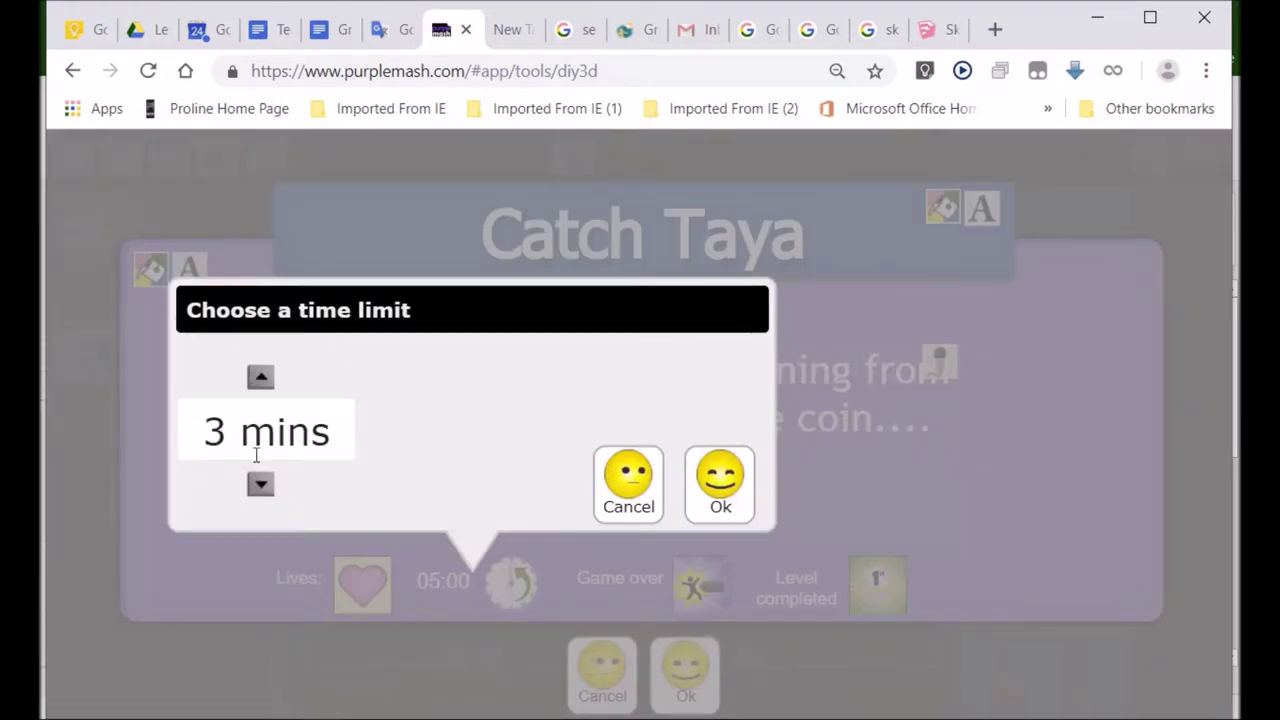
left_click(260, 485)
left_click(720, 500)
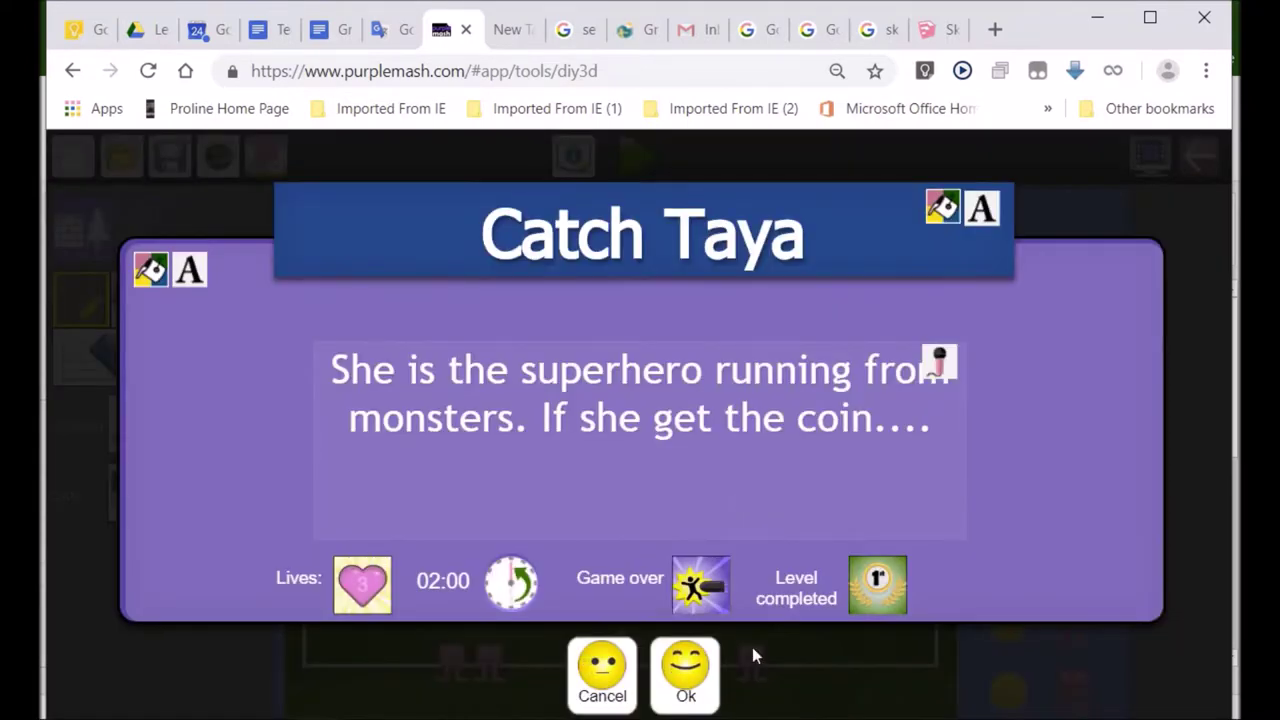
left_click(688, 676)
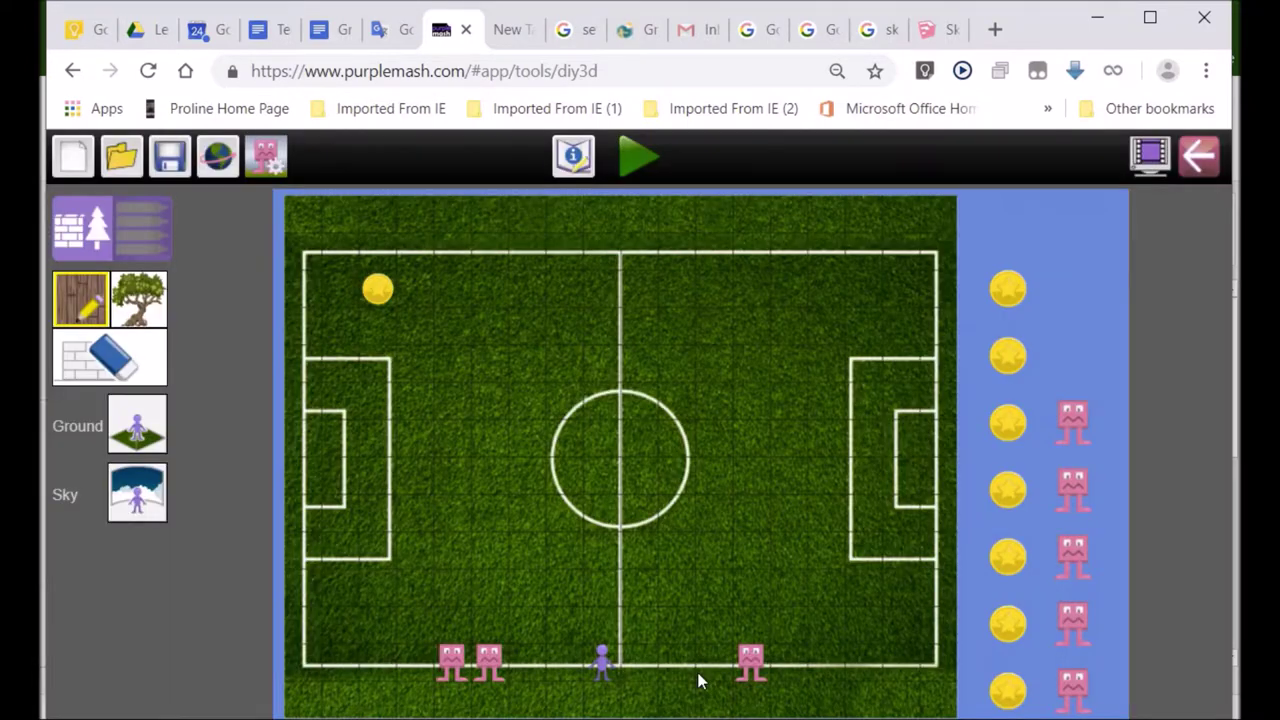
Start sharing the game and save it in My Work under the superhero's first name followed by "Superhero".
left_click(215, 158)
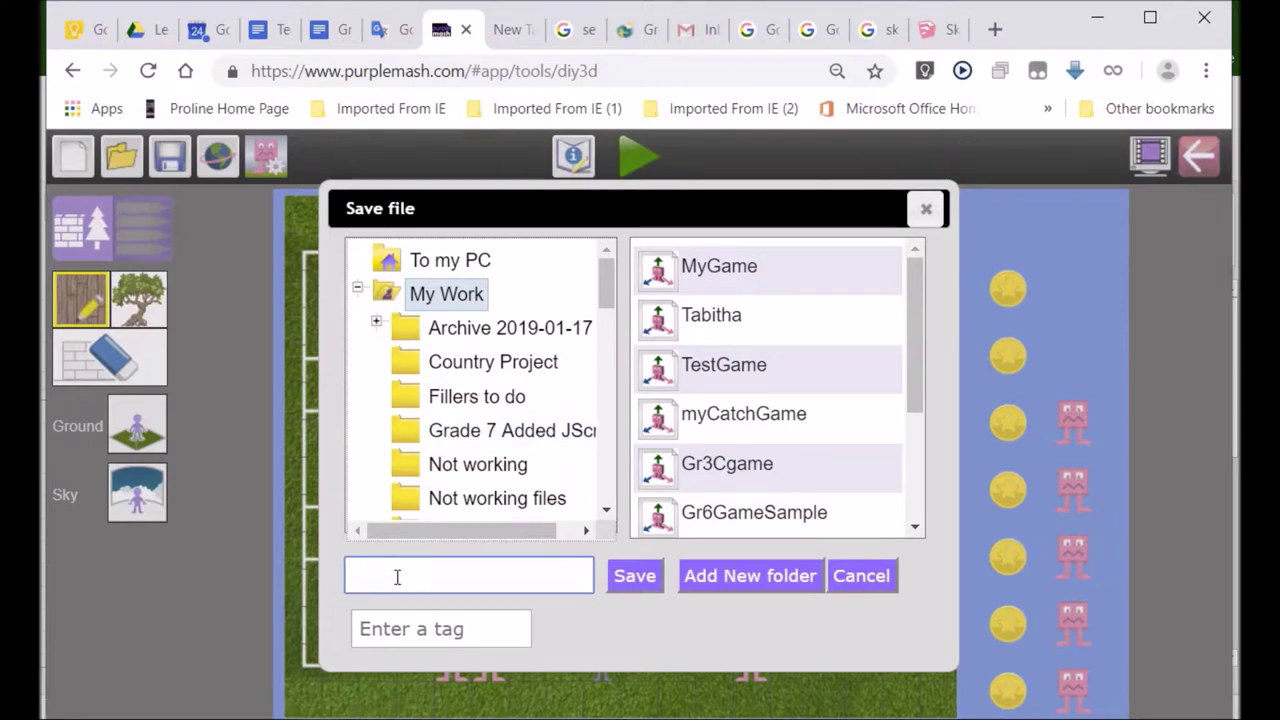
type("yasip")
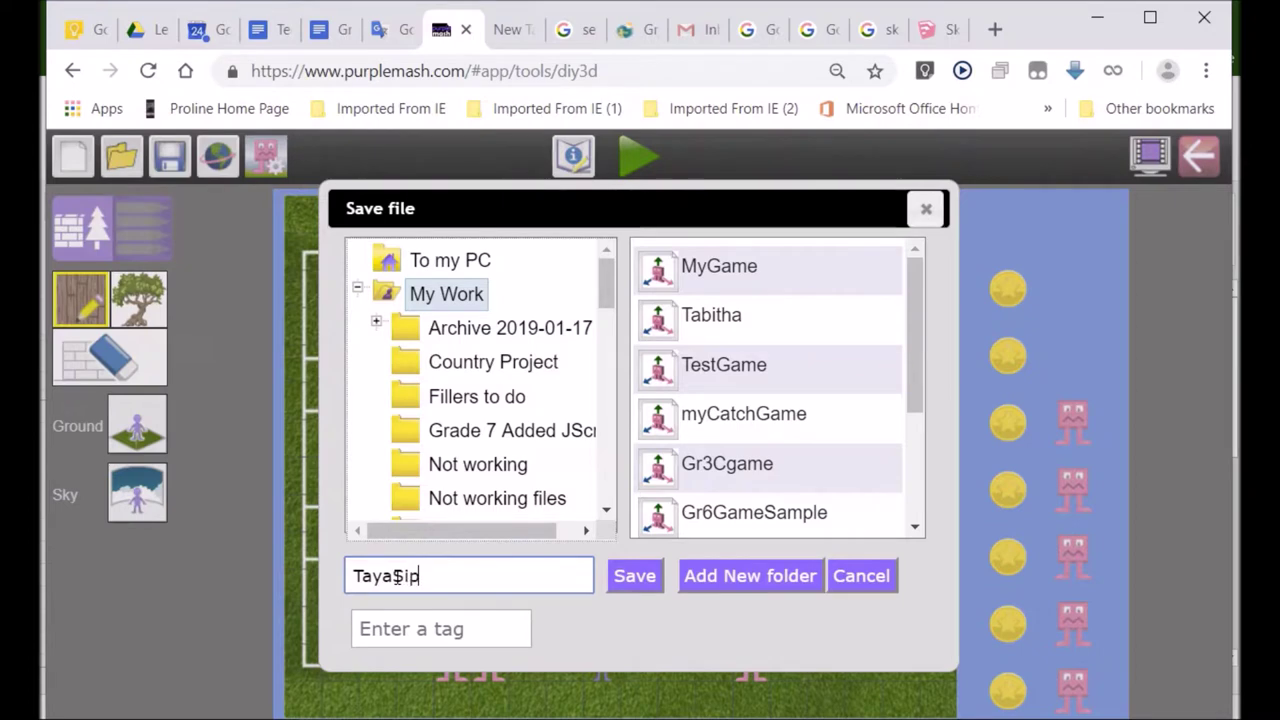
key("BackSpace")
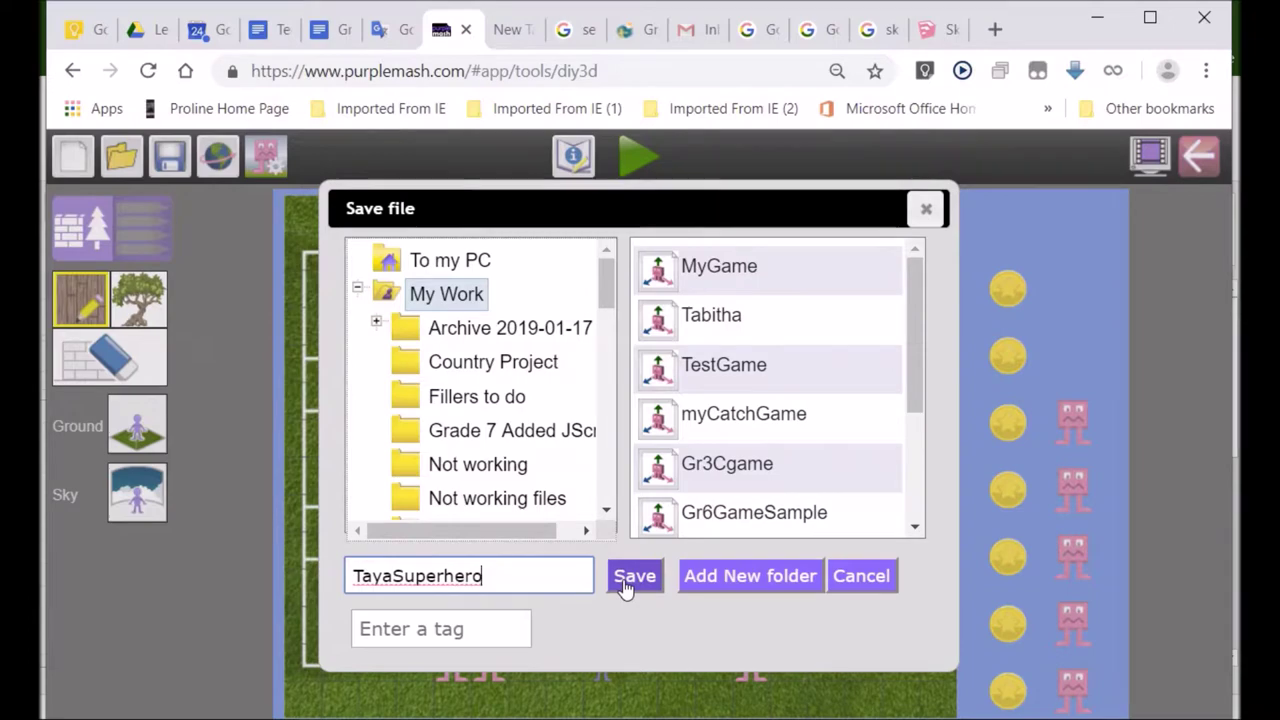
left_click(625, 586)
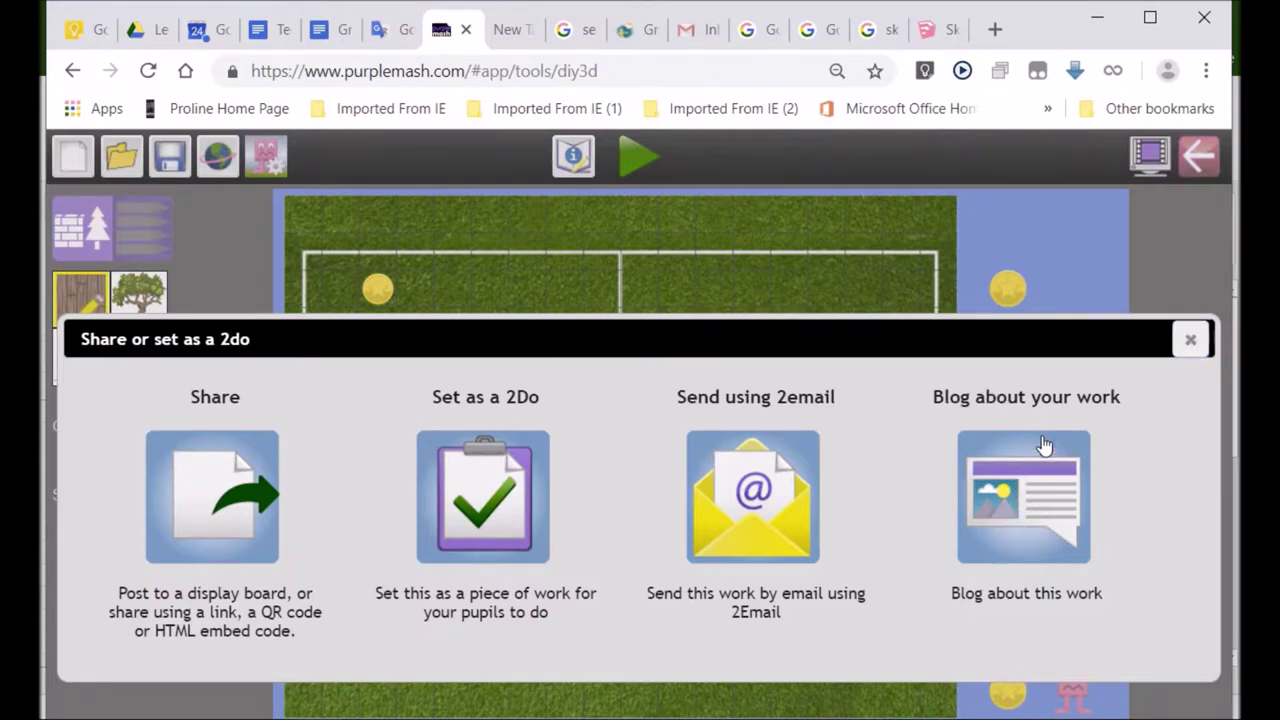
Blog about the game on Bryneven Games, titling the post with the superhero's first name followed by "in Magic world".
left_click(1032, 497)
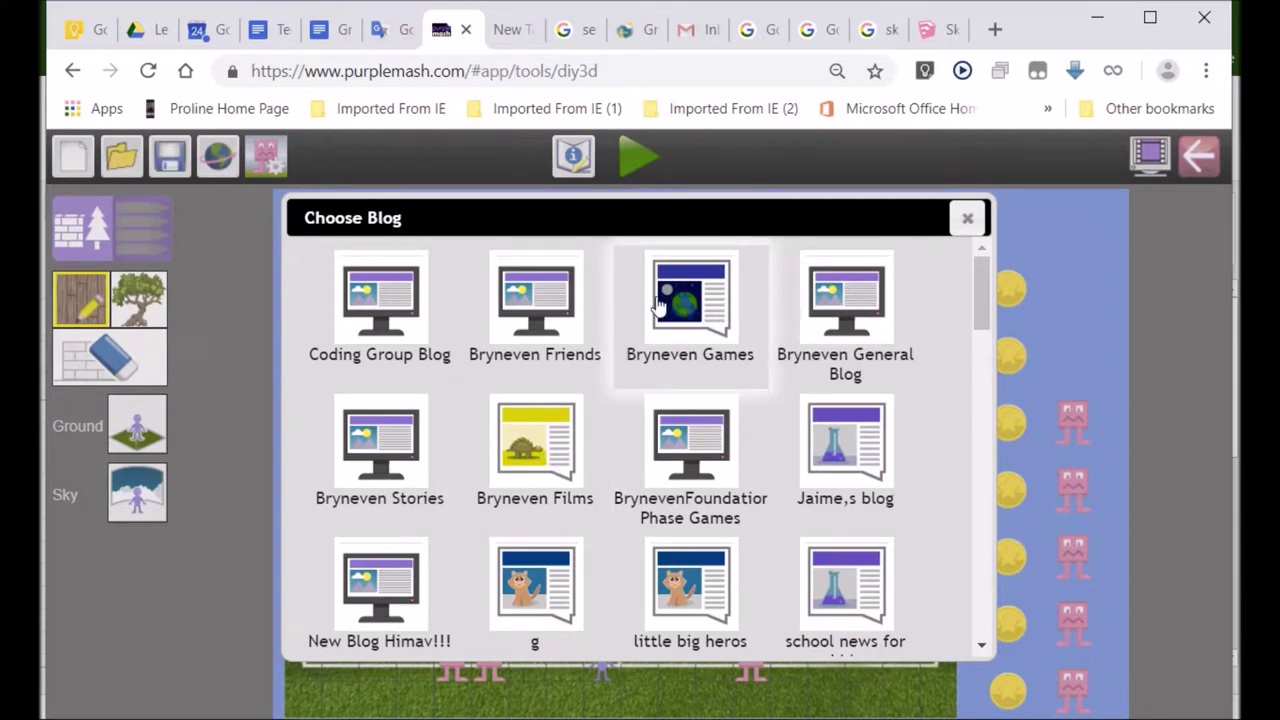
left_click(698, 323)
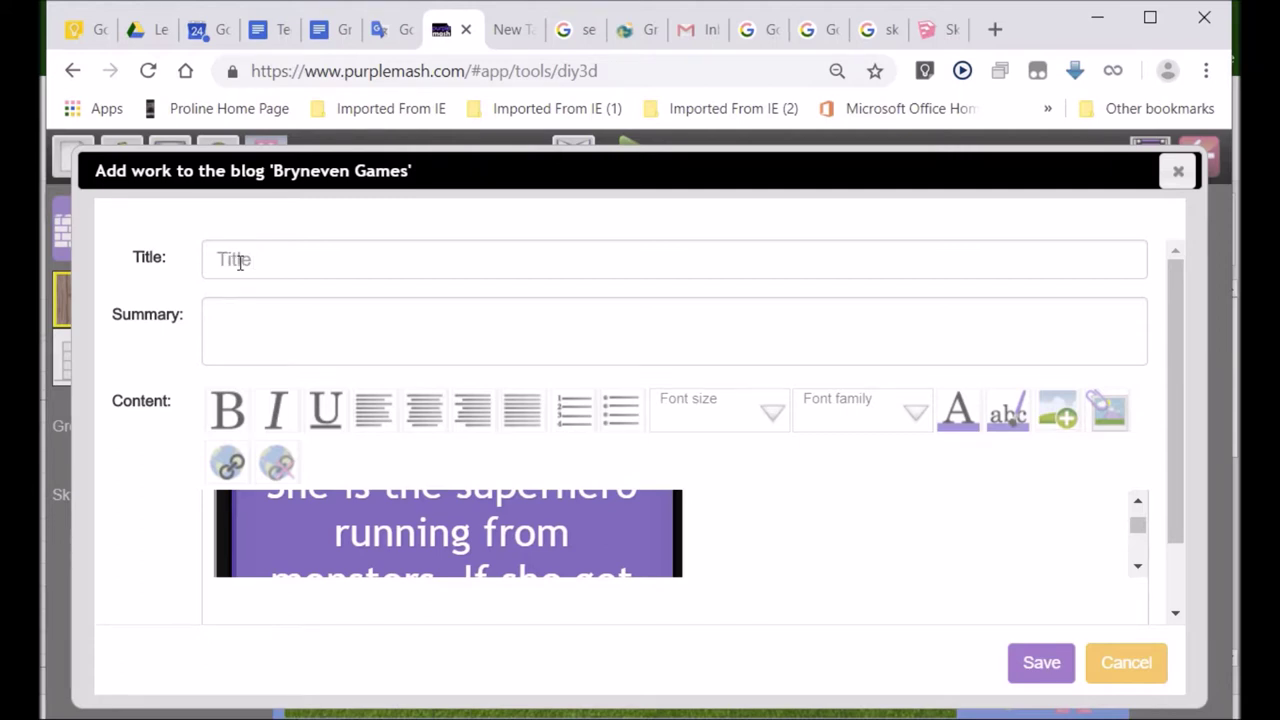
left_click(239, 262)
type("T")
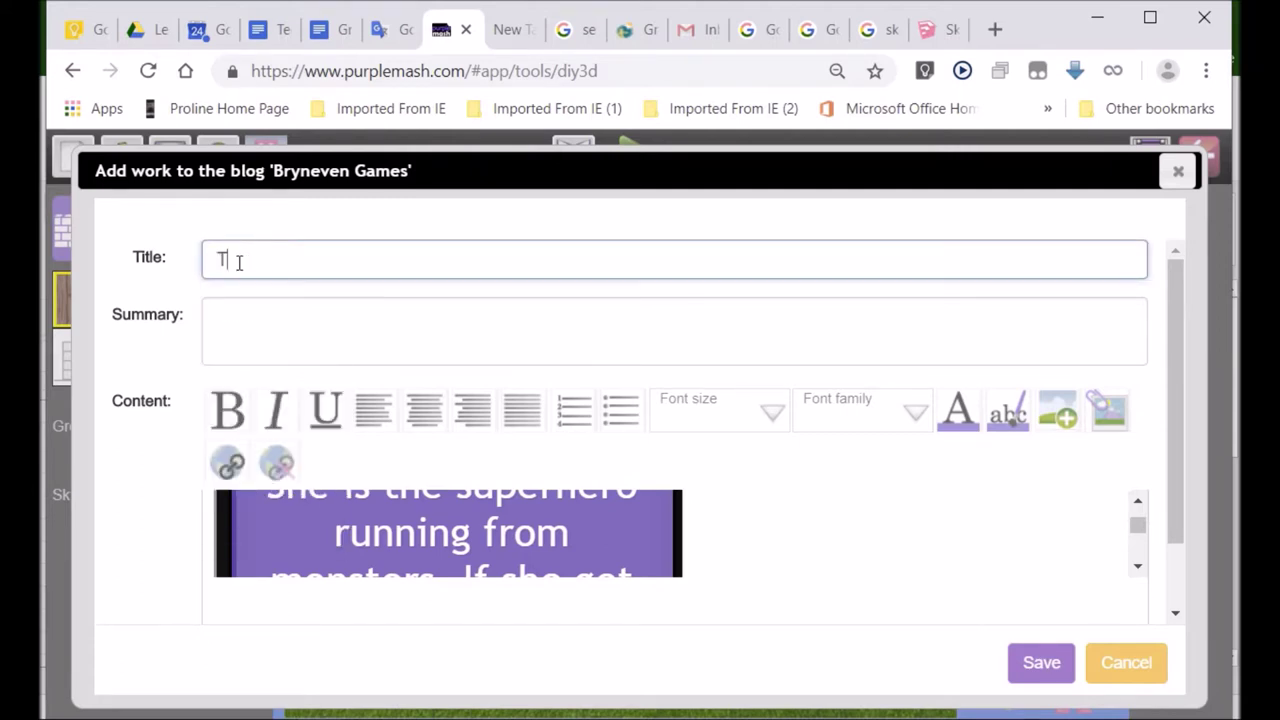
type("aya in Magic")
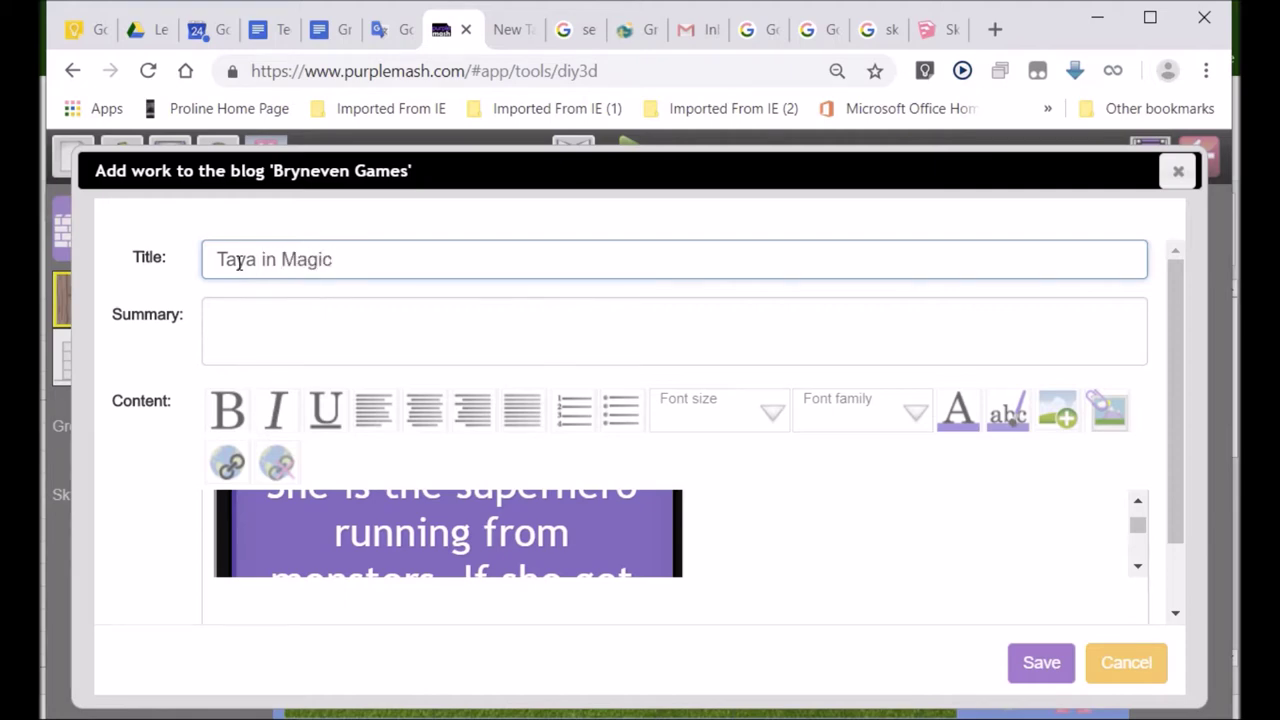
type(" world")
Enter a post summary inviting readers to try to be the superhero, by first name, and get the coin, and save the post.
left_click(234, 316)
type("Try ")
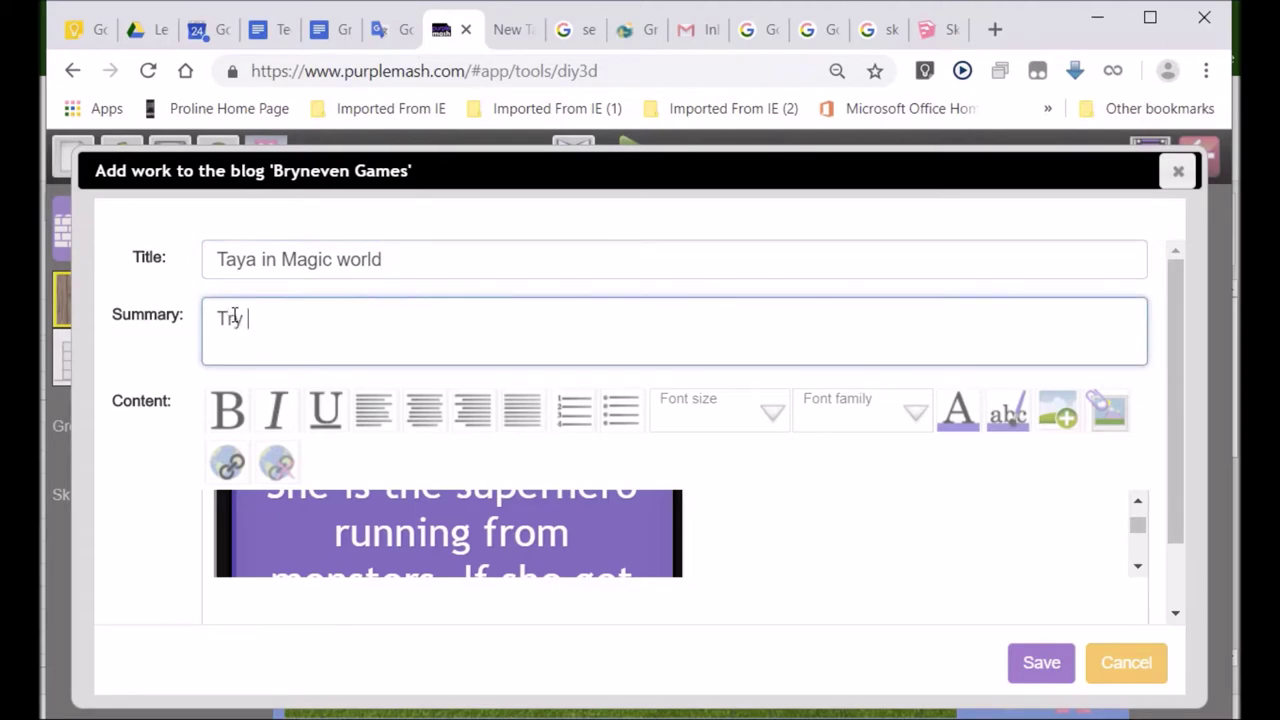
type("to be the ")
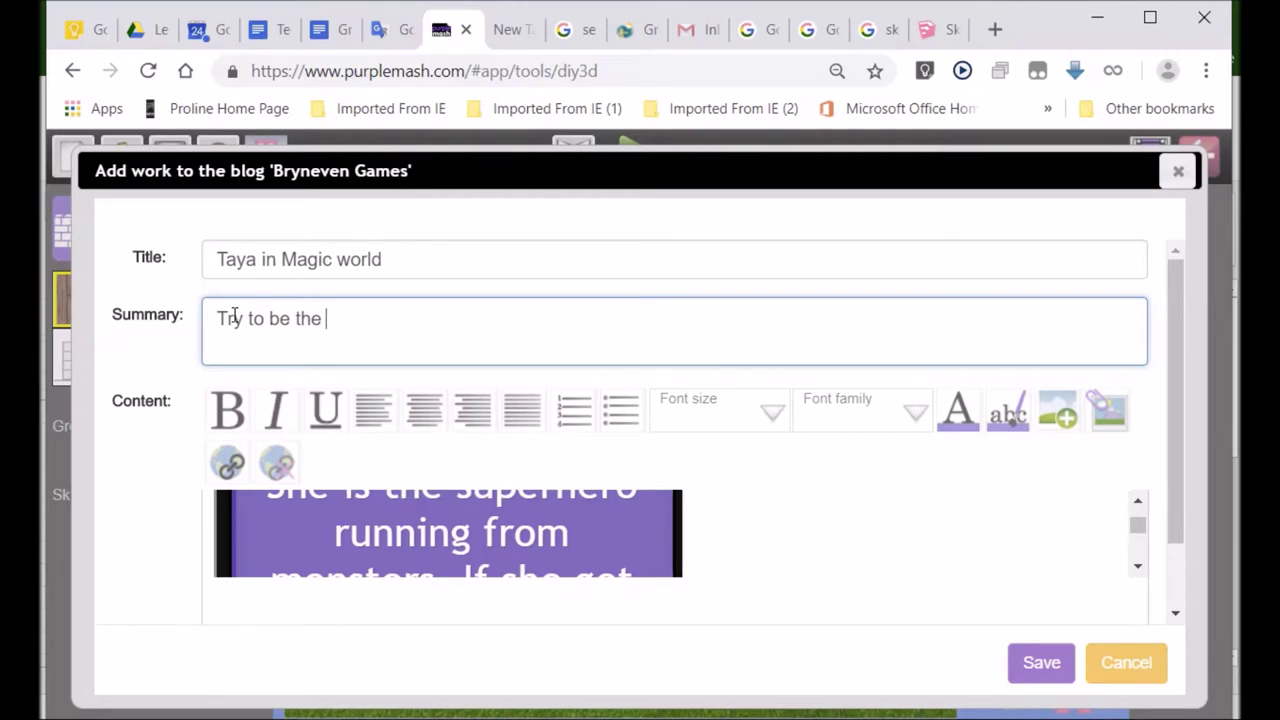
type("superhero, Tay")
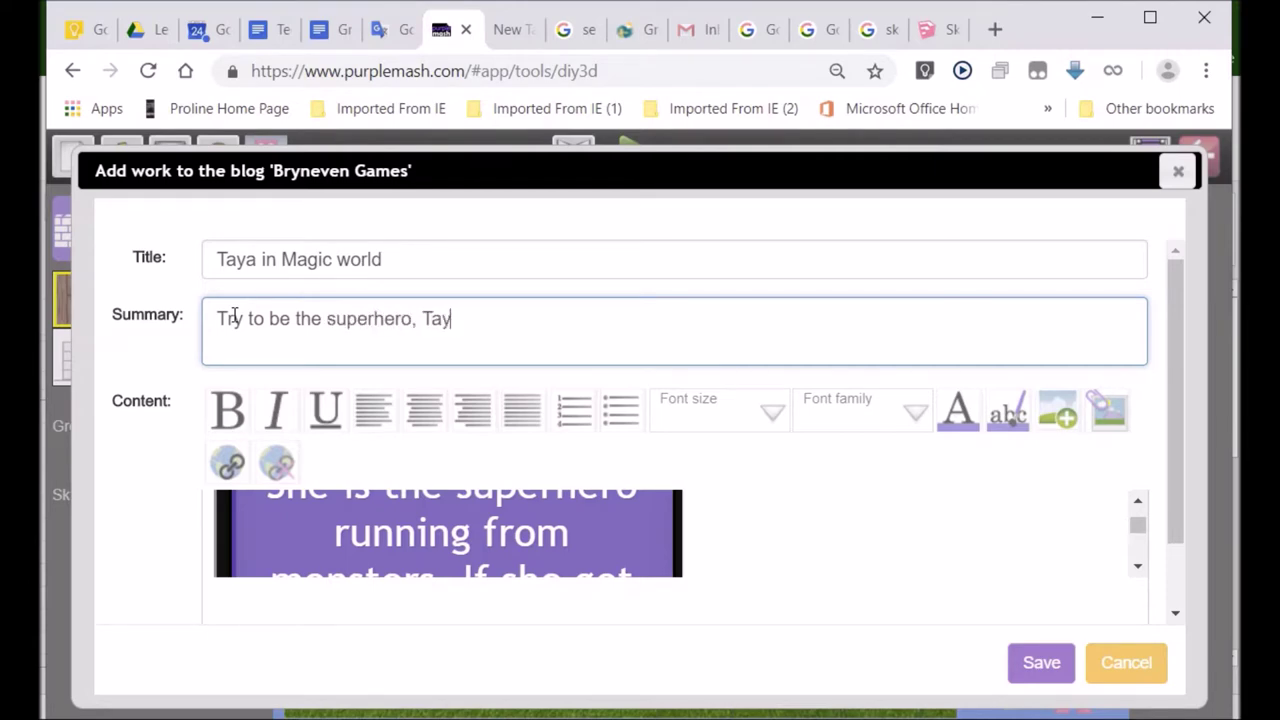
type("get the coin")
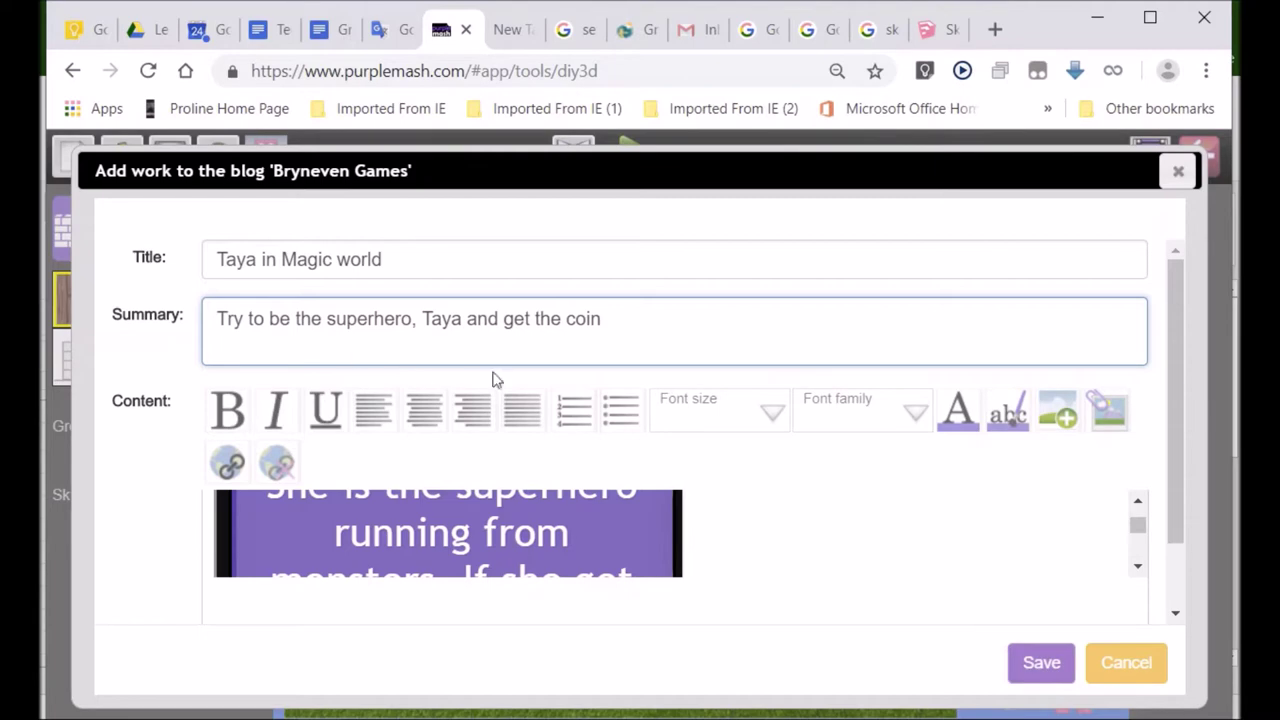
left_click(1041, 664)
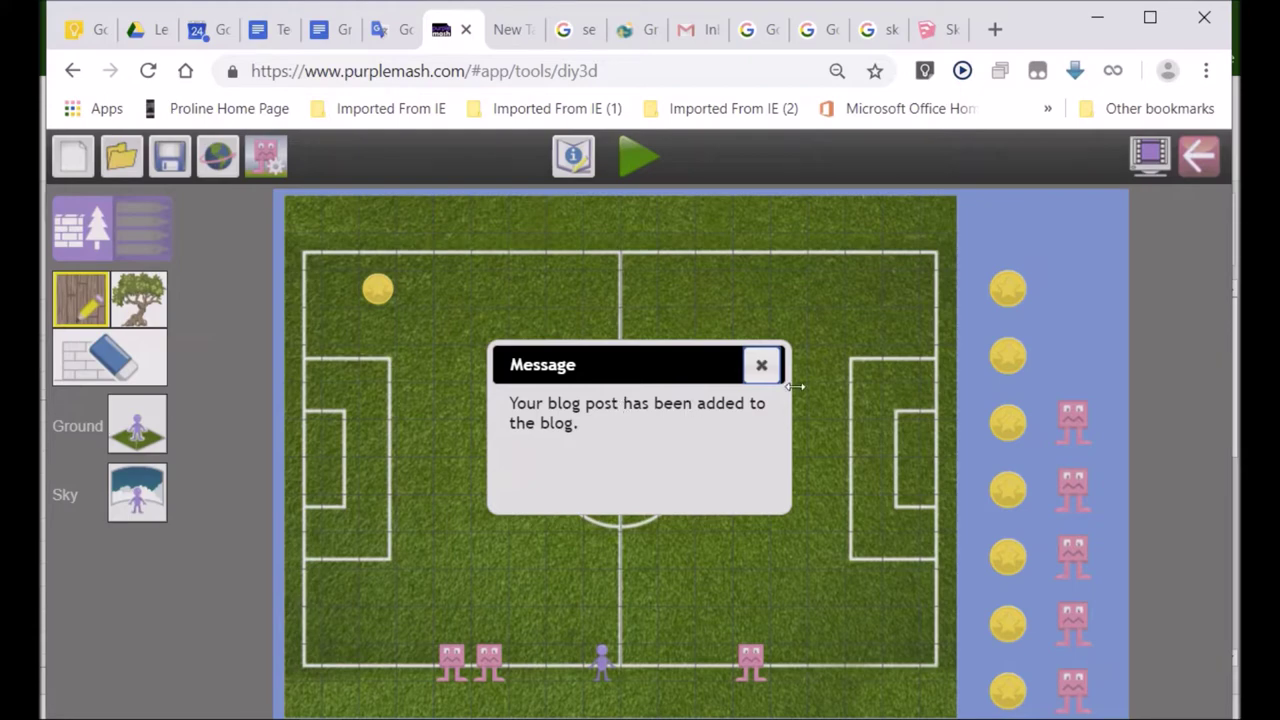
Dismiss the message, leave the game editor and open the shared Bryneven Games blog.
left_click(761, 366)
left_click(1198, 156)
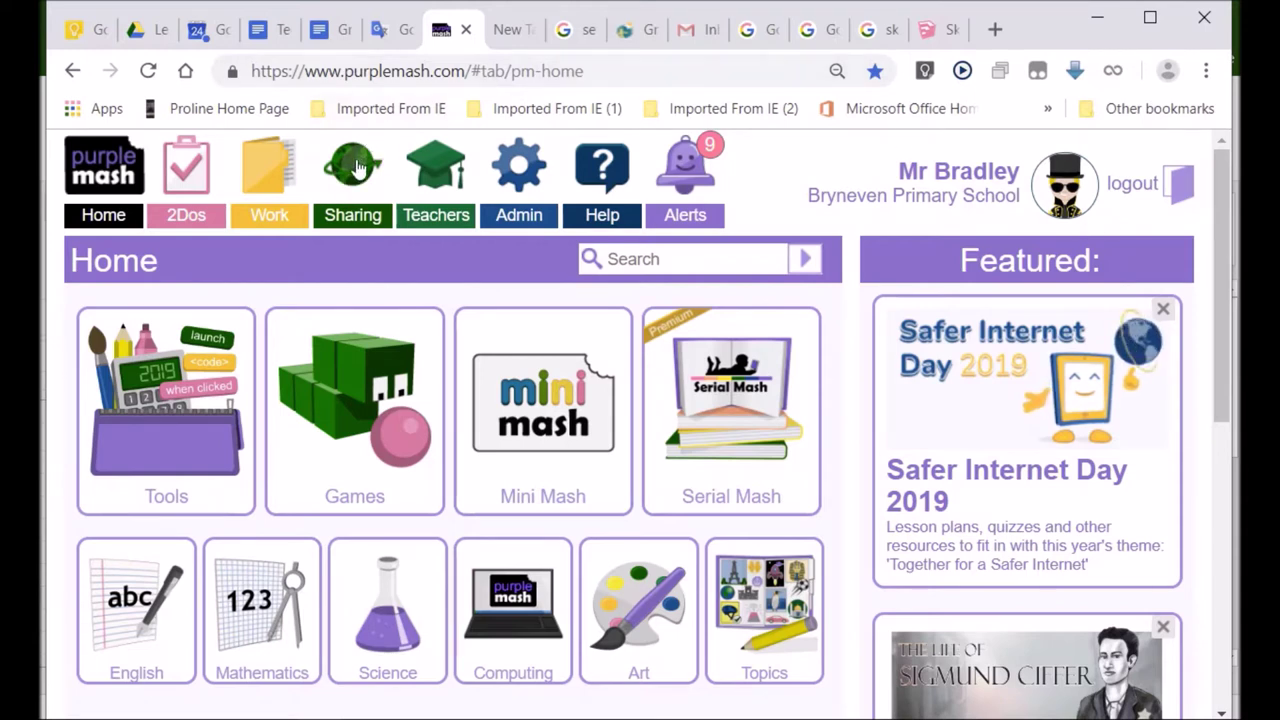
left_click(356, 167)
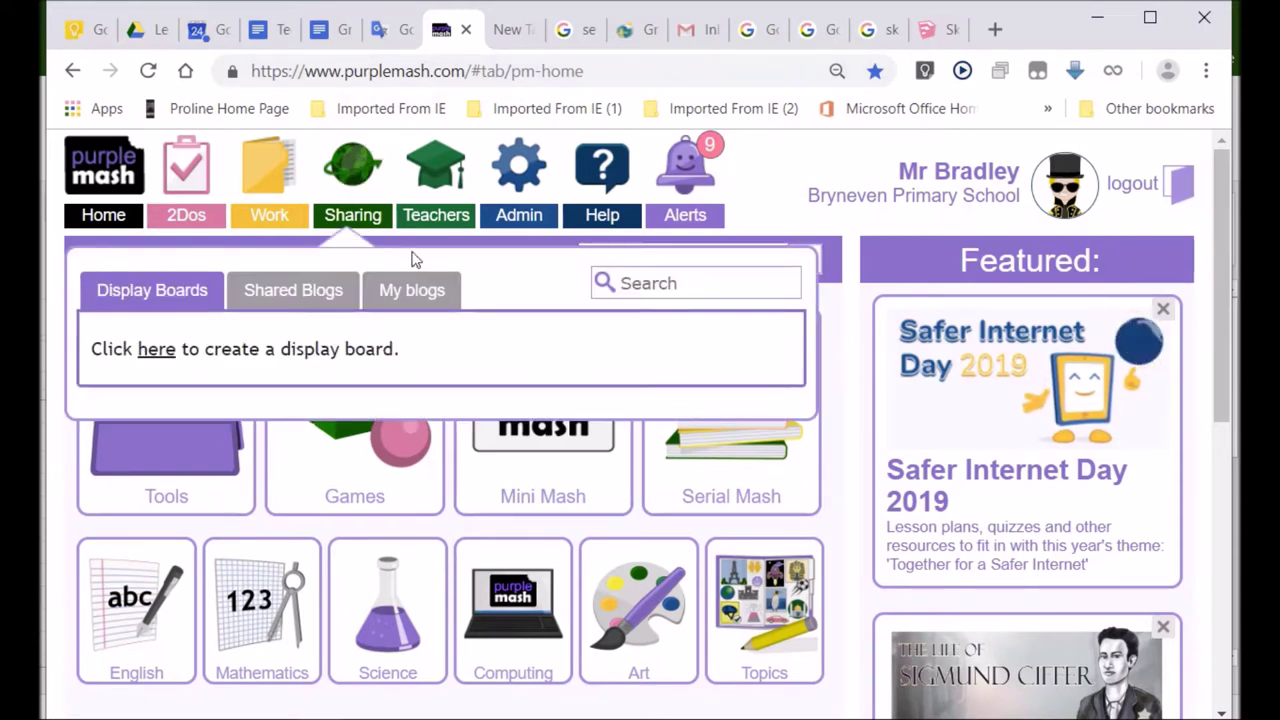
left_click(276, 297)
mouse_move(290, 430)
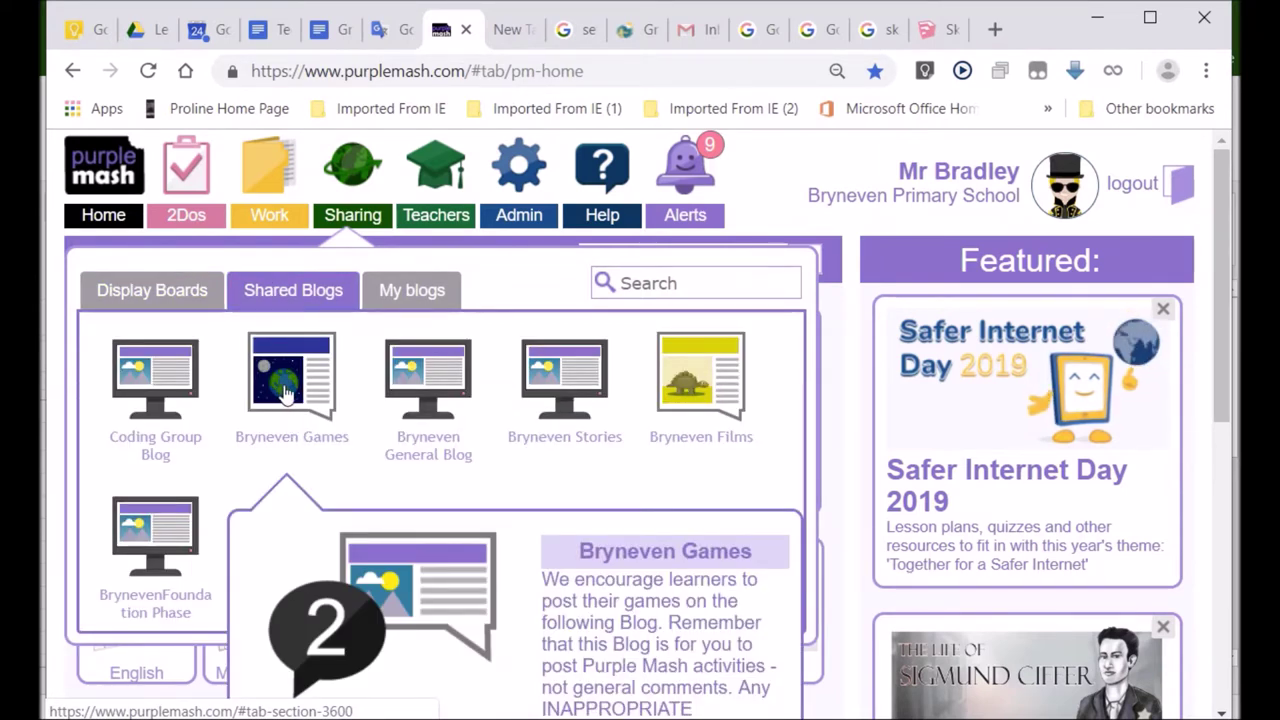
left_click(283, 390)
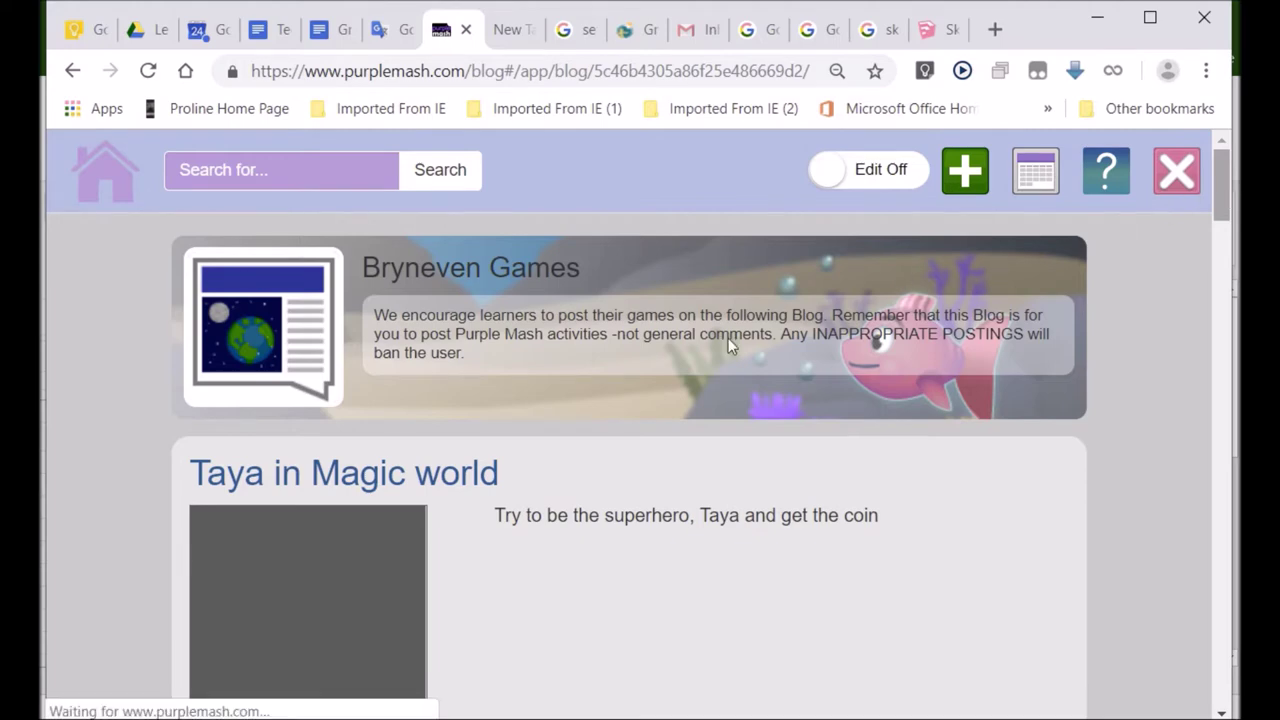
Browse the blog's posts and start the game from the newest "Magic world" post.
scroll(588, 410, "down", 20)
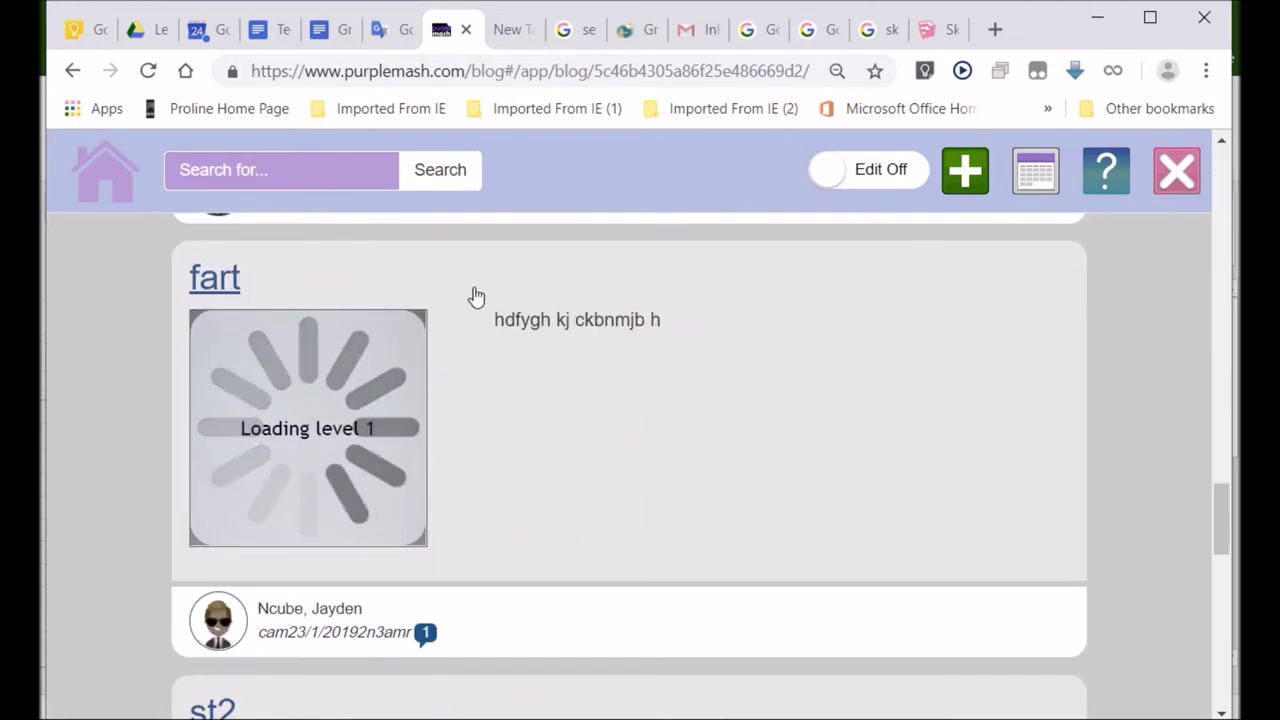
scroll(450, 302, "up", 15)
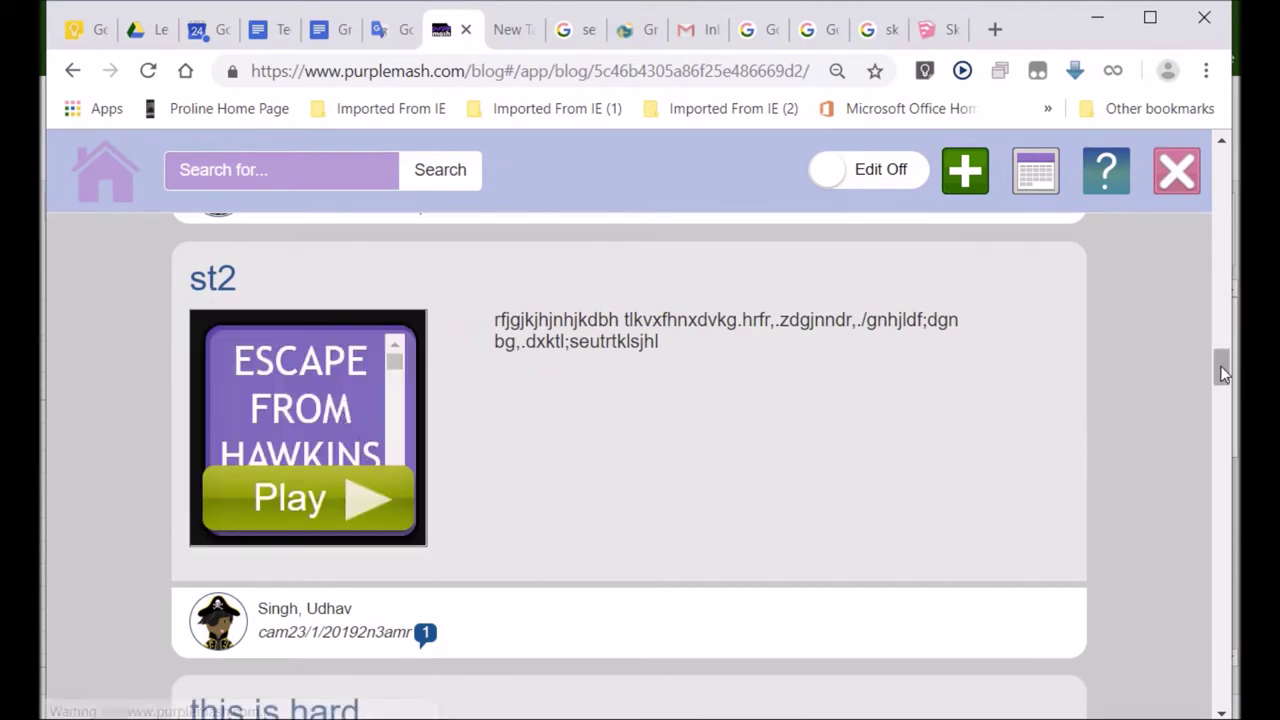
left_click_drag(1222, 368, 1222, 395)
scroll(1222, 395, "down", 15)
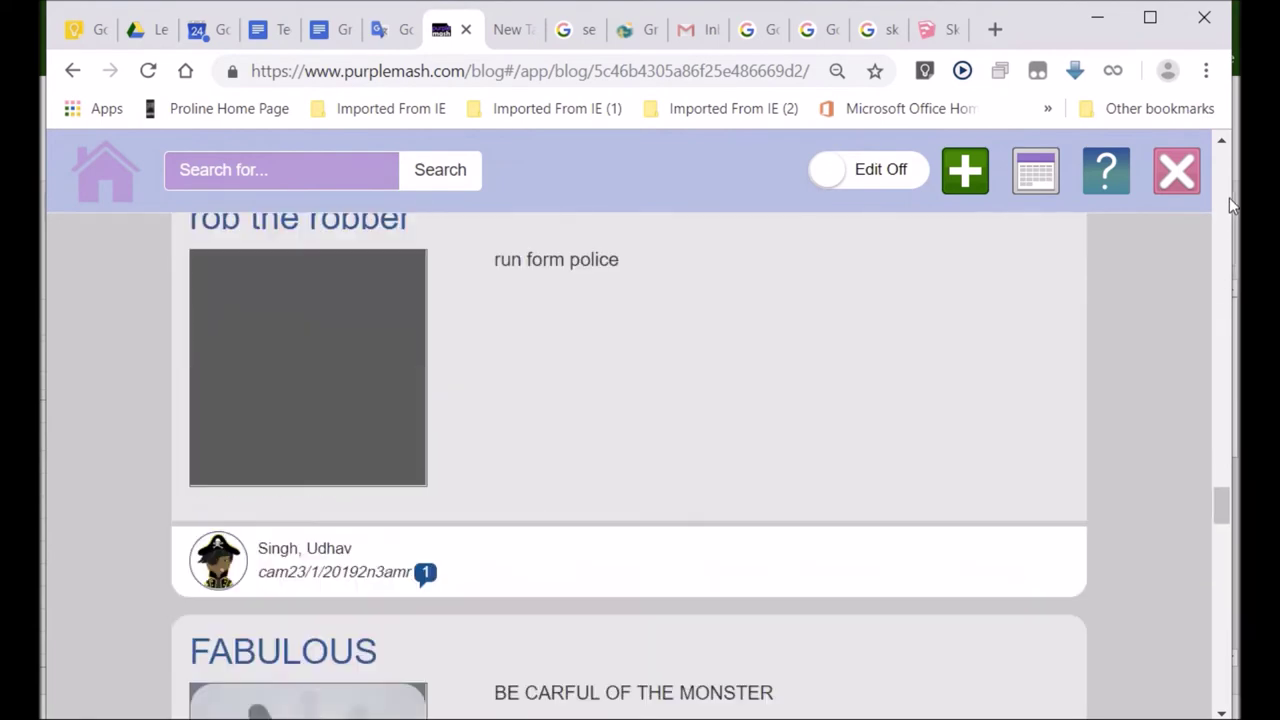
left_click_drag(1221, 553, 1218, 153)
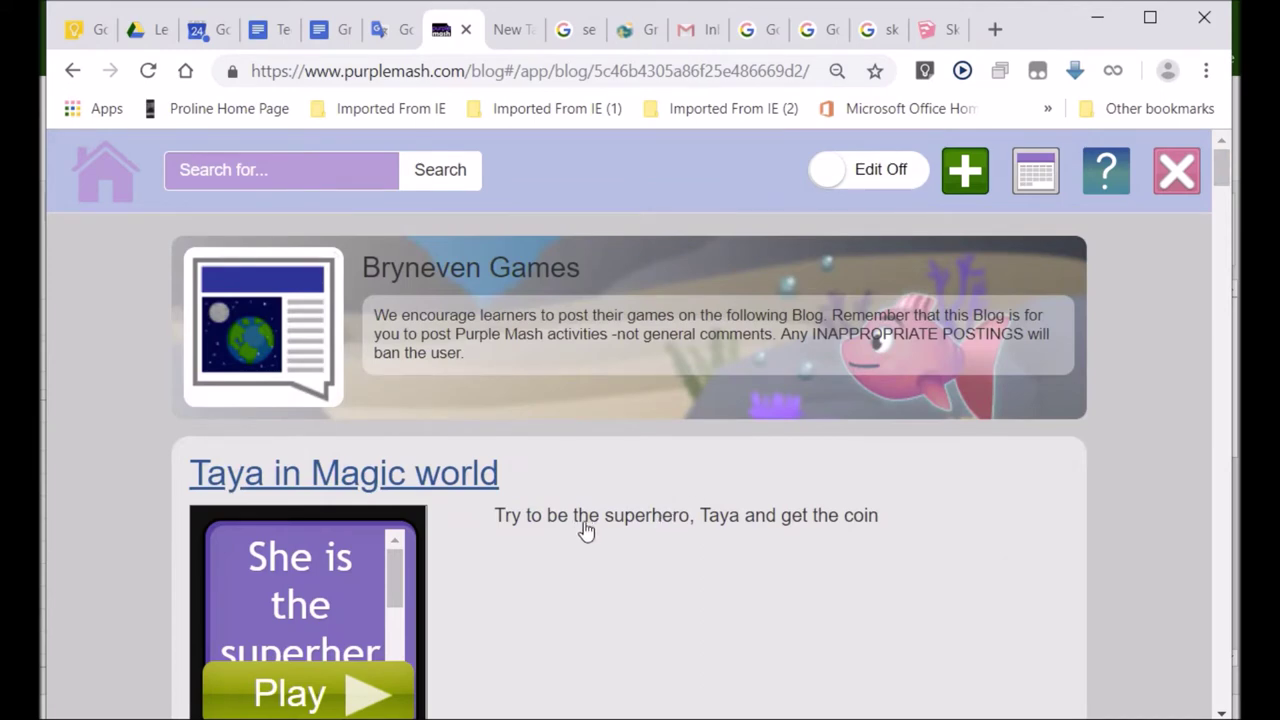
left_click(295, 695)
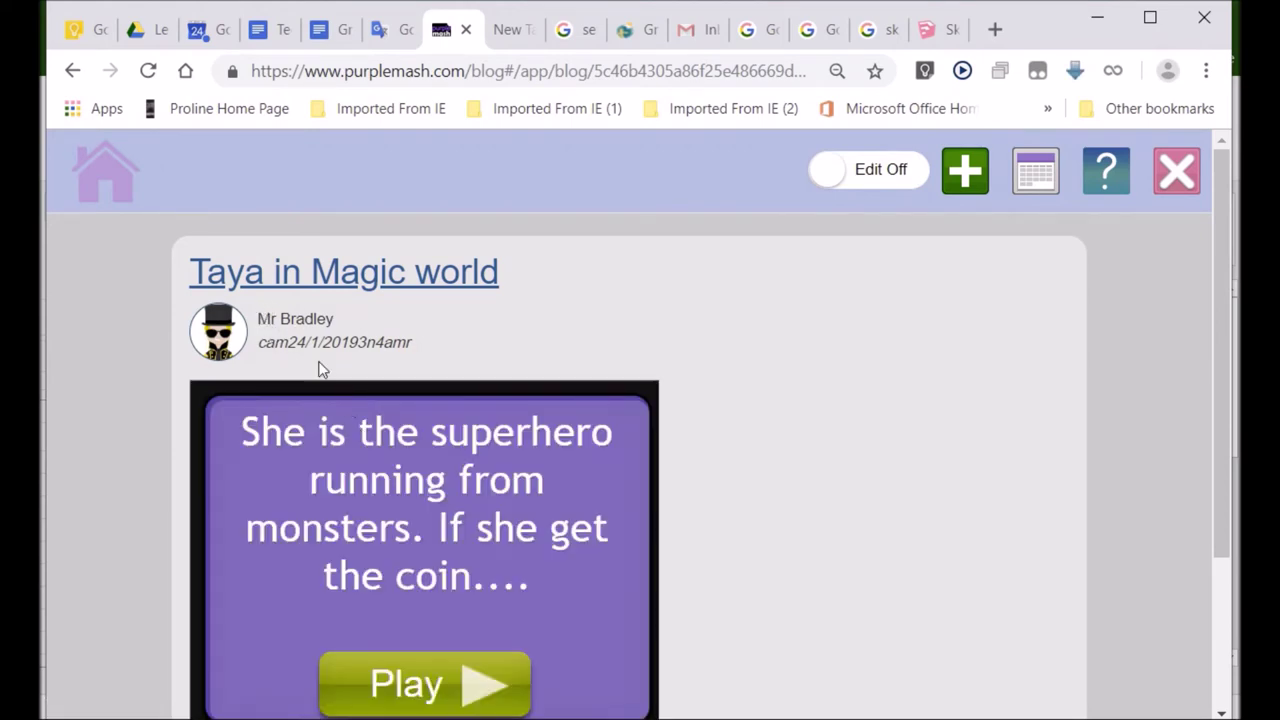
left_click(413, 680)
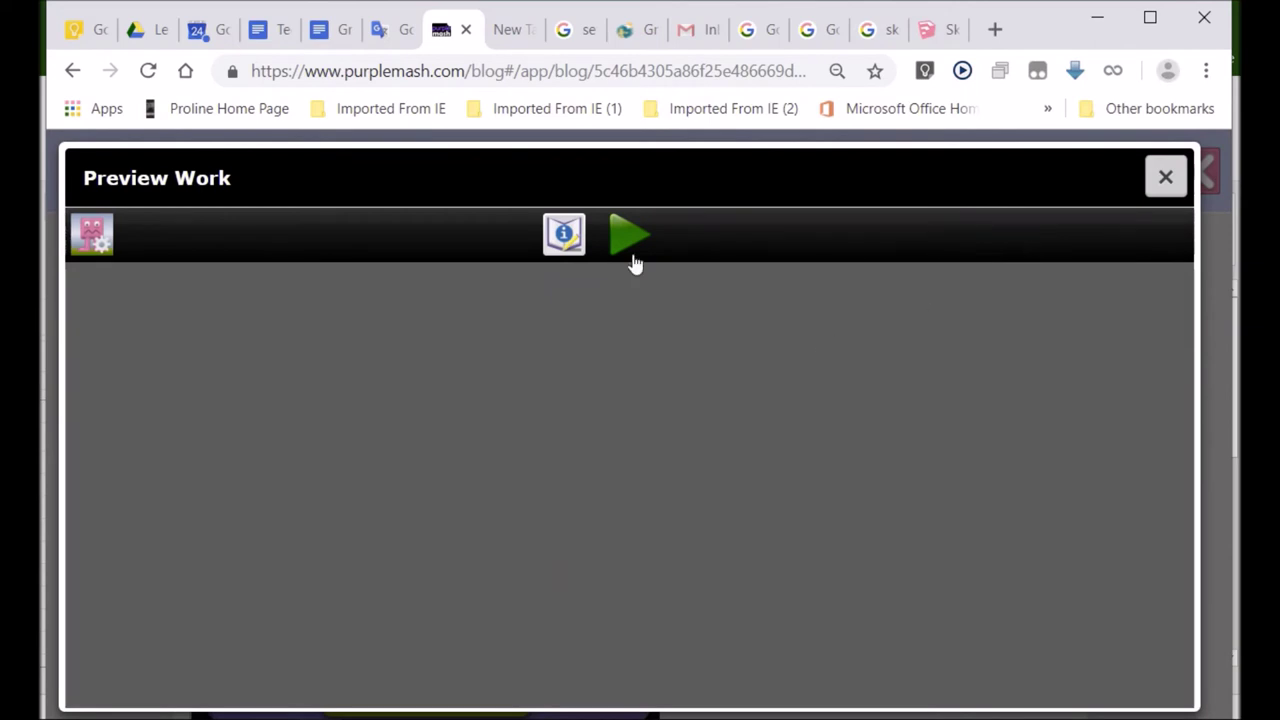
left_click(633, 236)
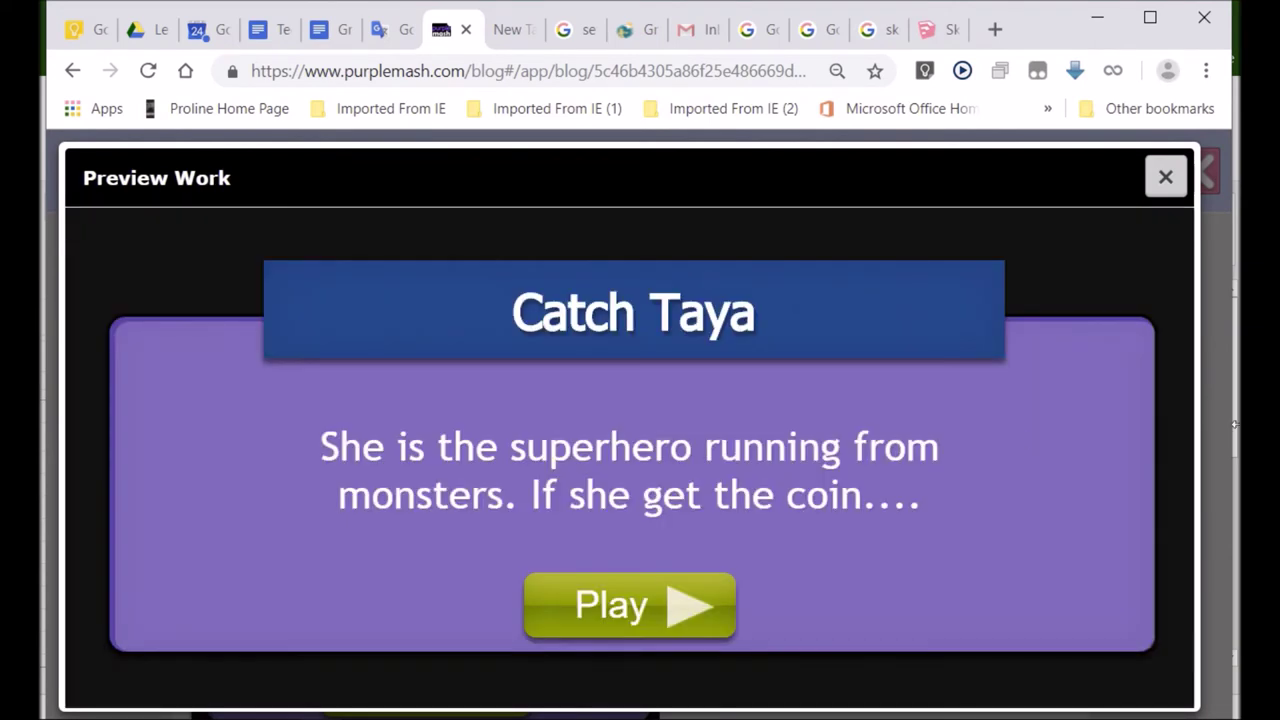
left_click(624, 605)
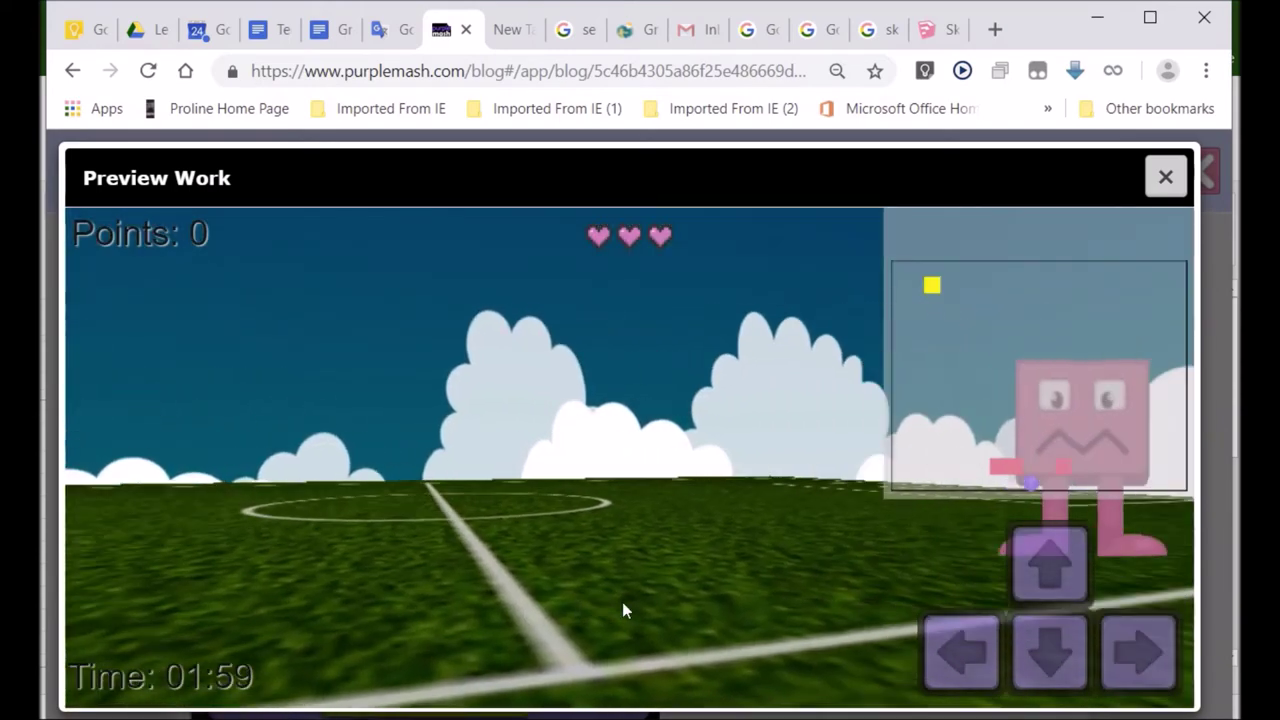
Play the posted game, steering the superhero across the pitch away from the monsters to collect the moving coin.
key("Left")
key("Up")
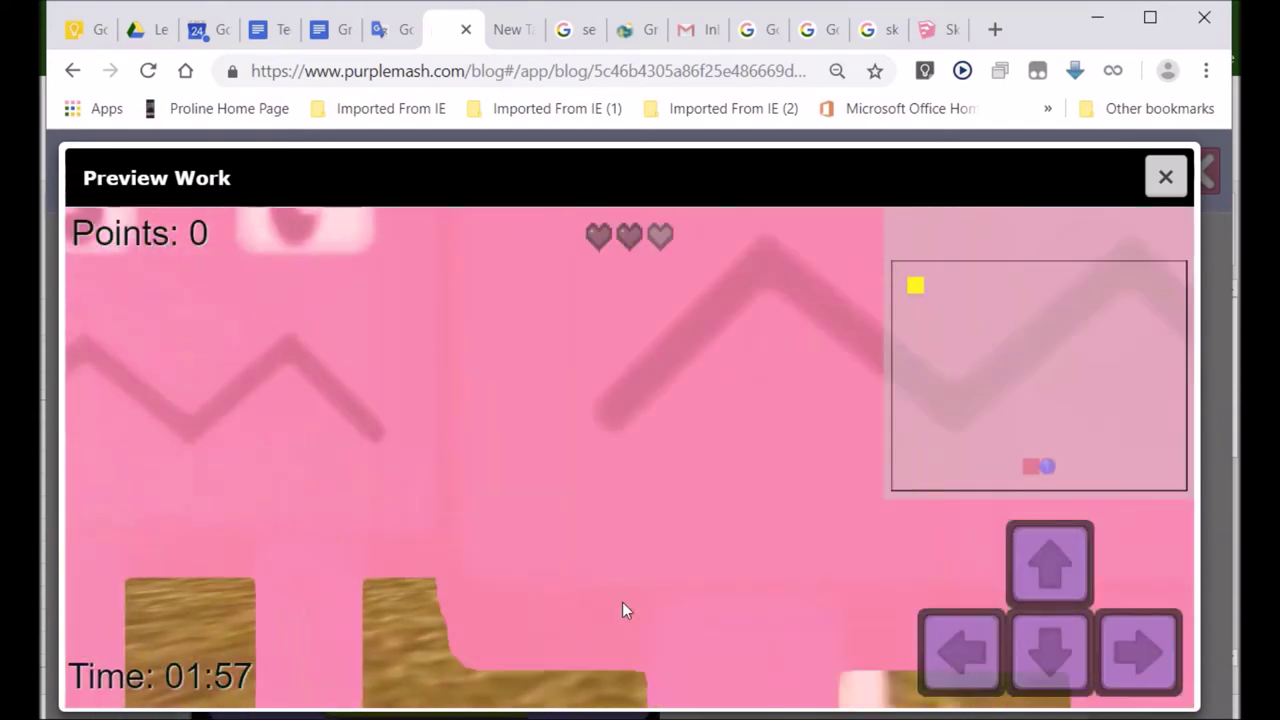
key("Left")
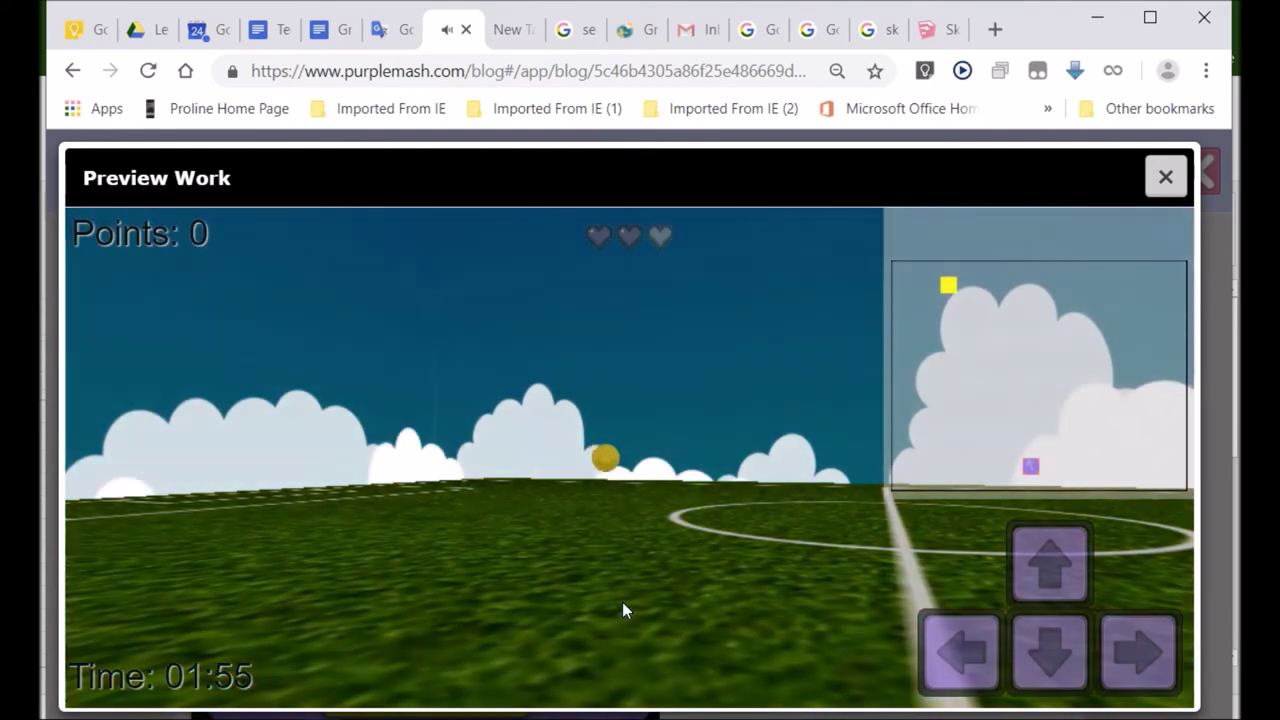
key("Left")
key("Up")
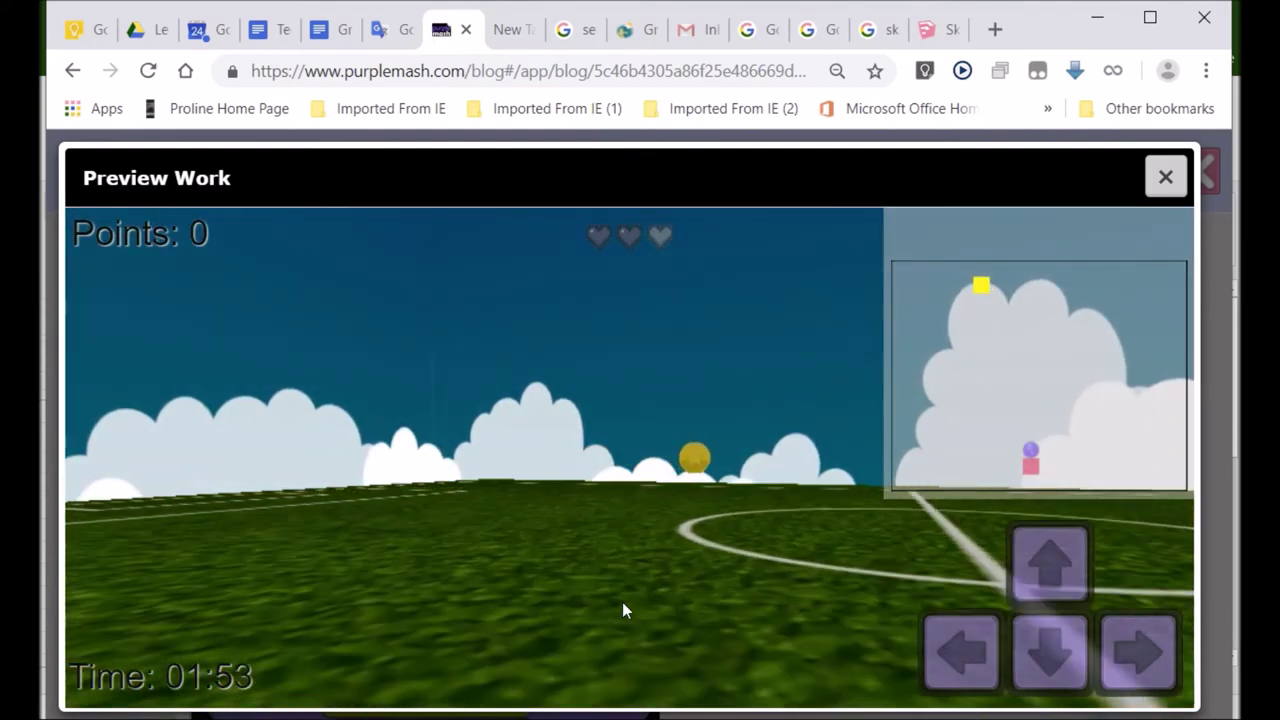
key("Left")
key("Right")
key("Up")
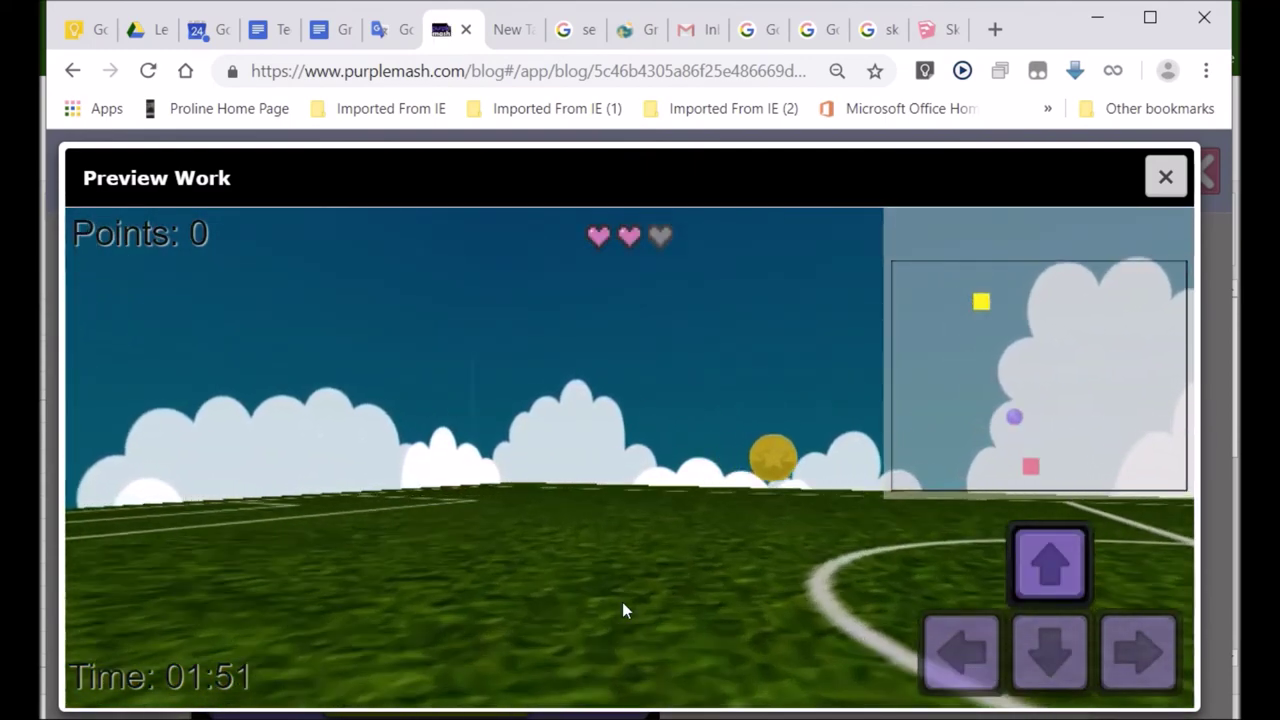
key("Left")
key("Right")
key("Up")
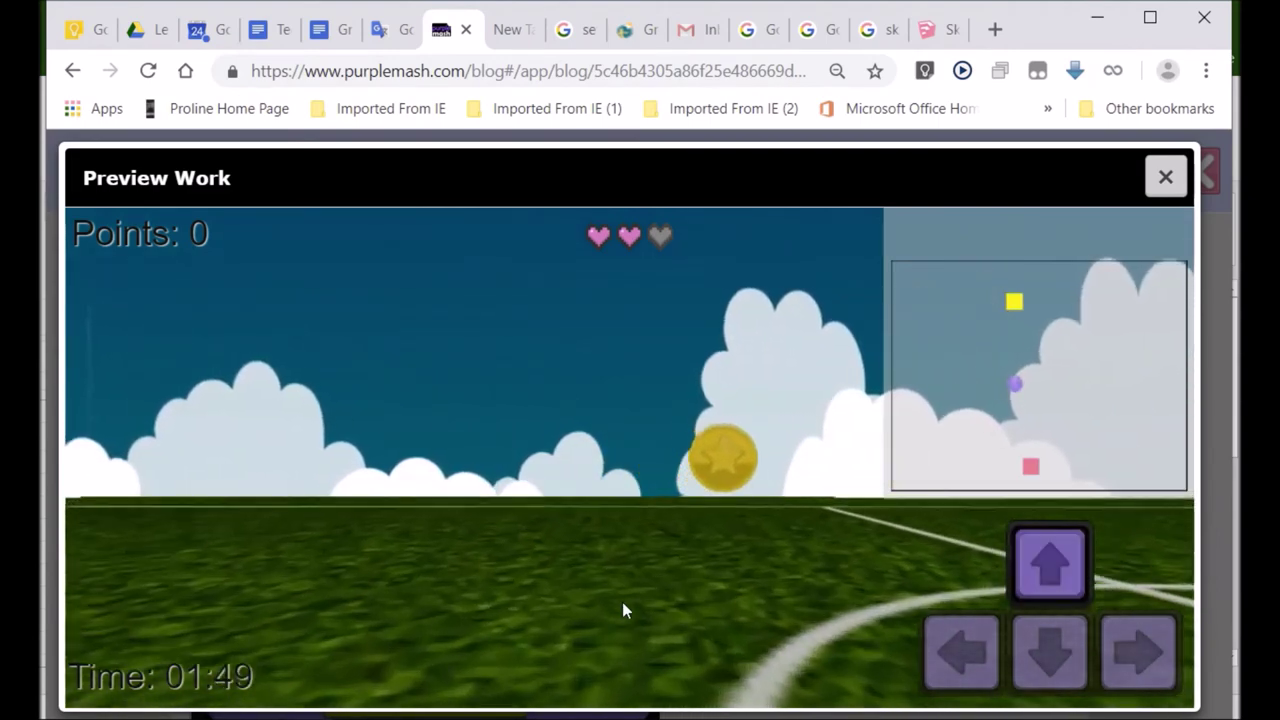
key("Right")
key("Up")
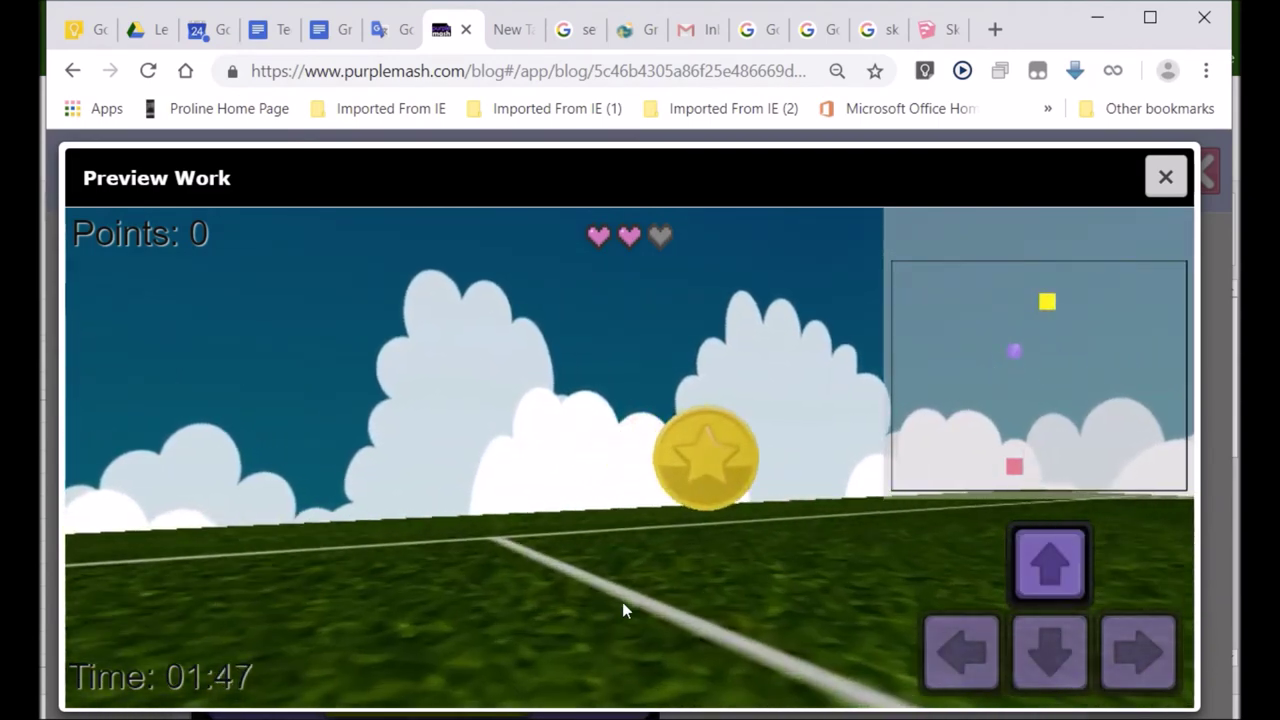
key("Right")
key("Up")
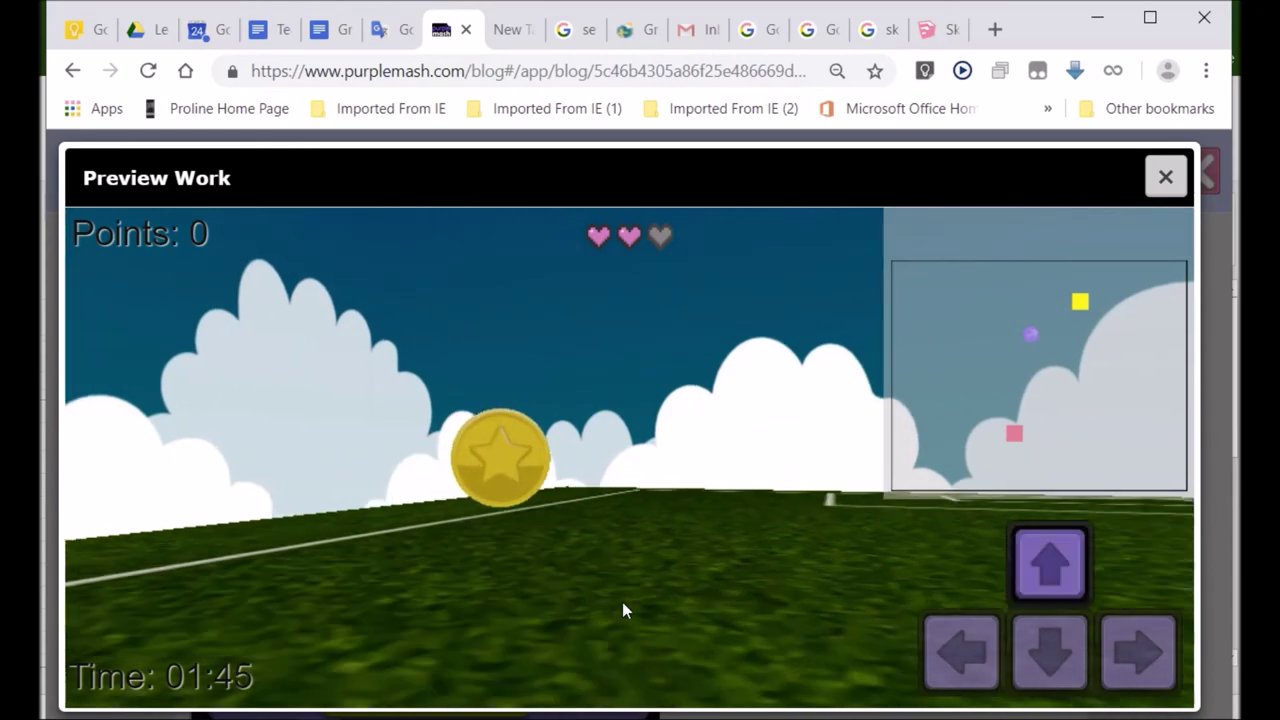
key("Up")
key("Right")
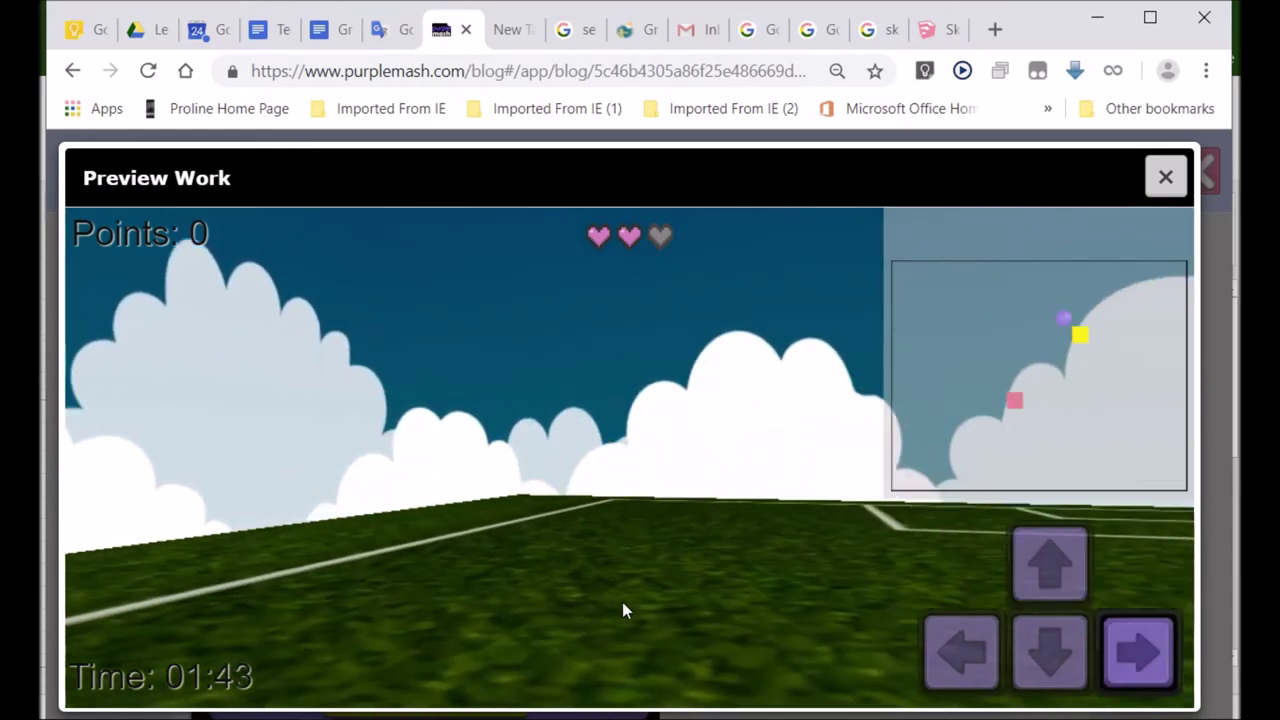
key("Right")
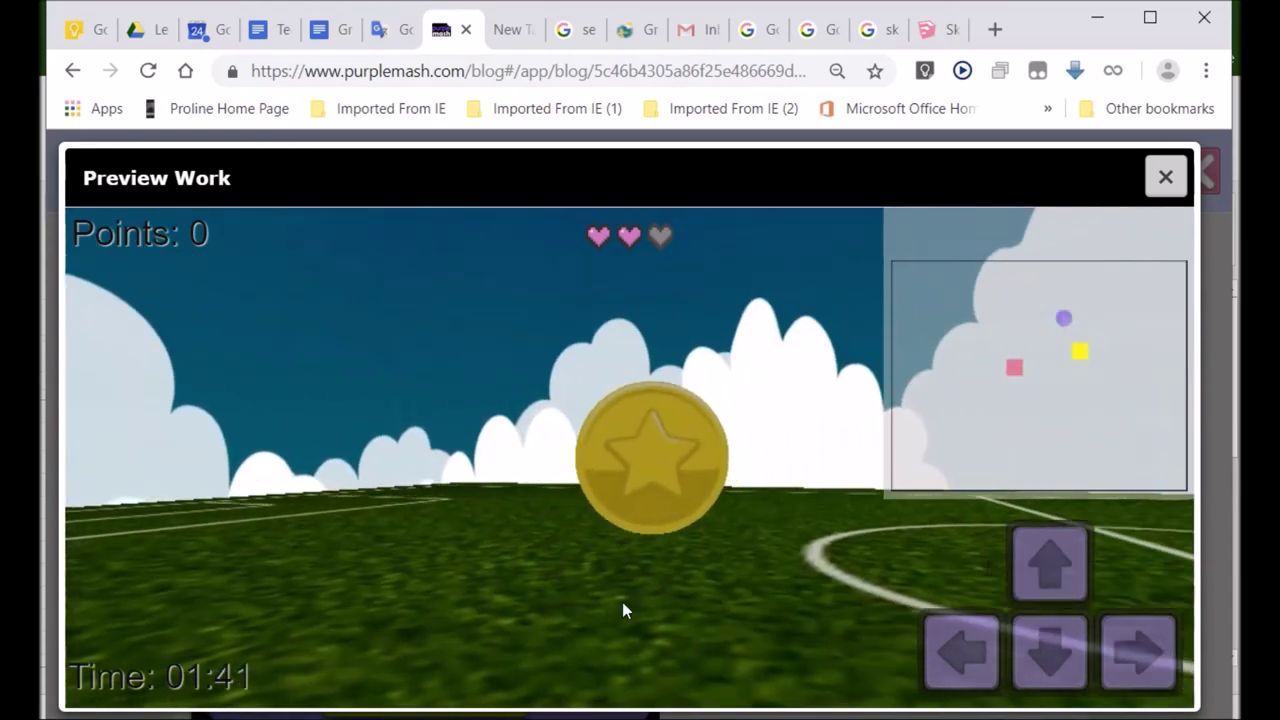
key("Up")
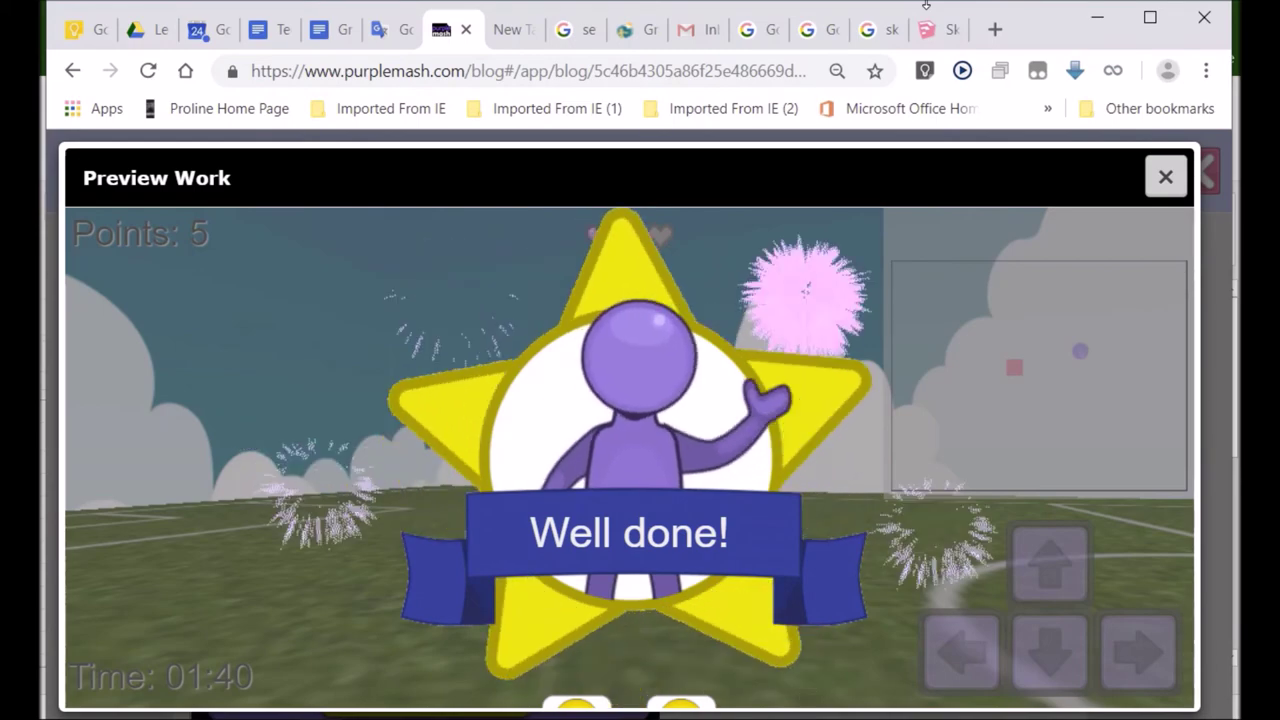
Close the game preview and view the comment box below the blog post.
left_click(1165, 176)
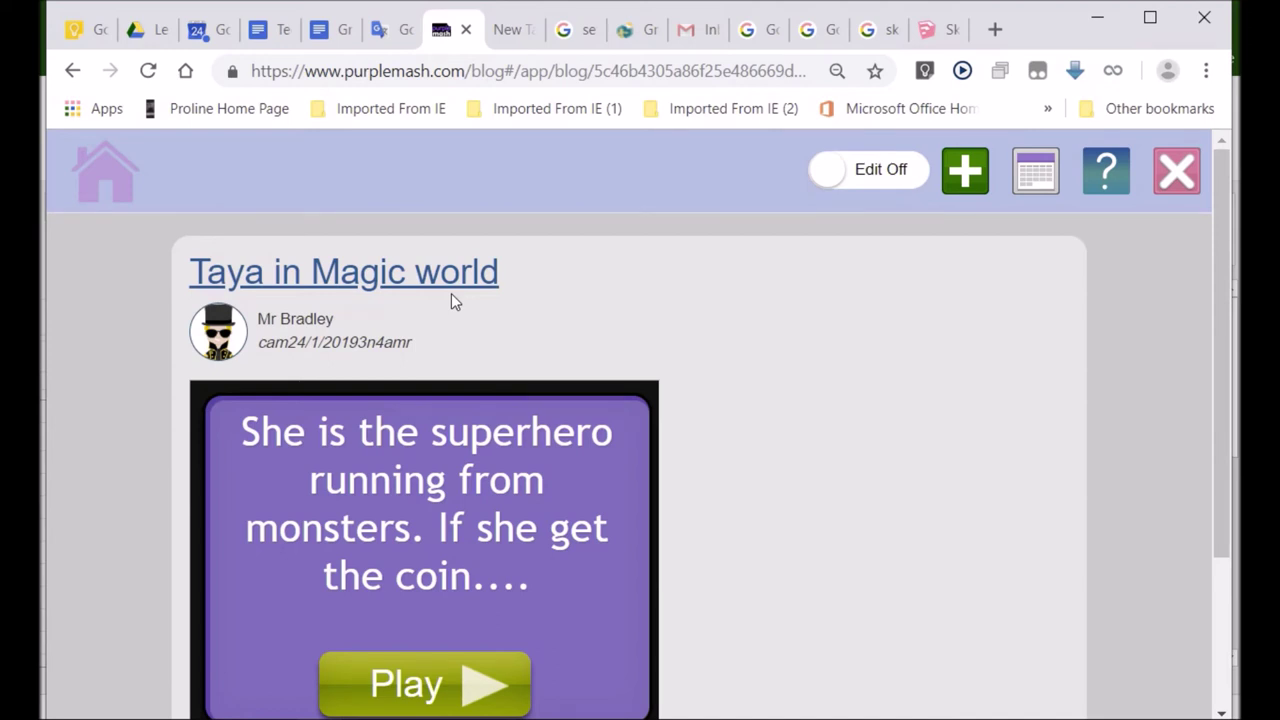
left_click_drag(1220, 333, 1223, 558)
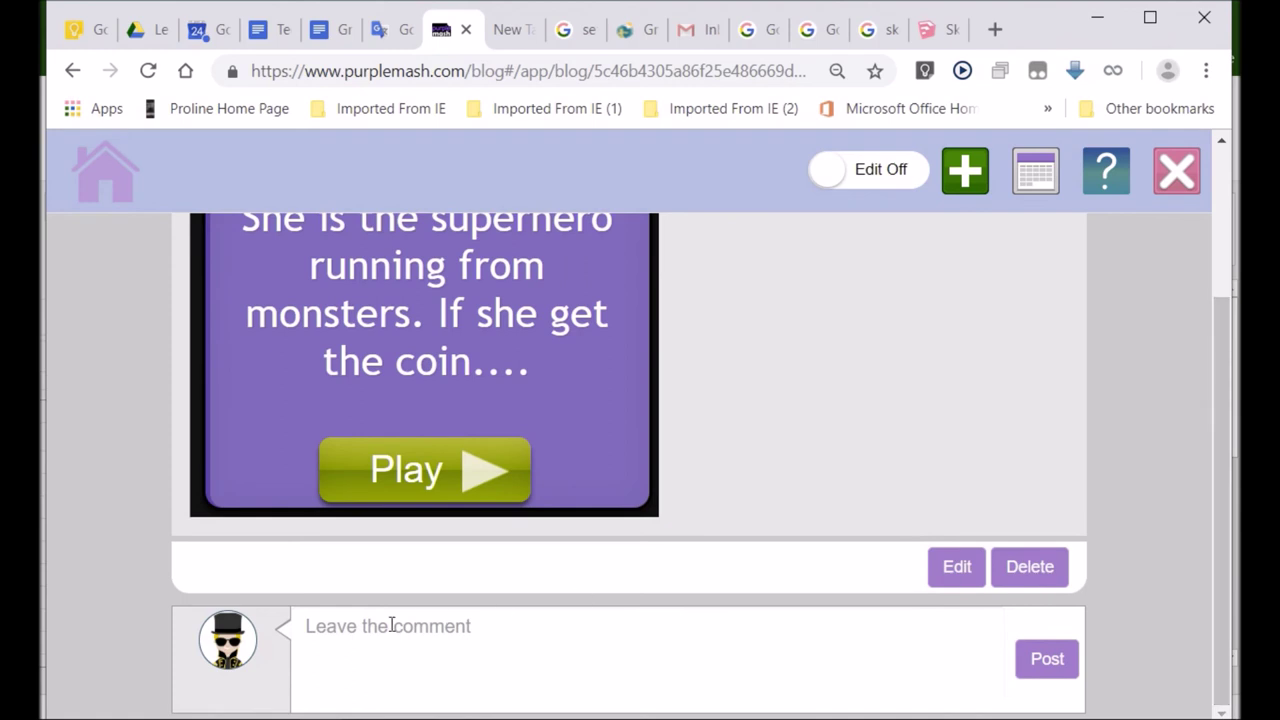